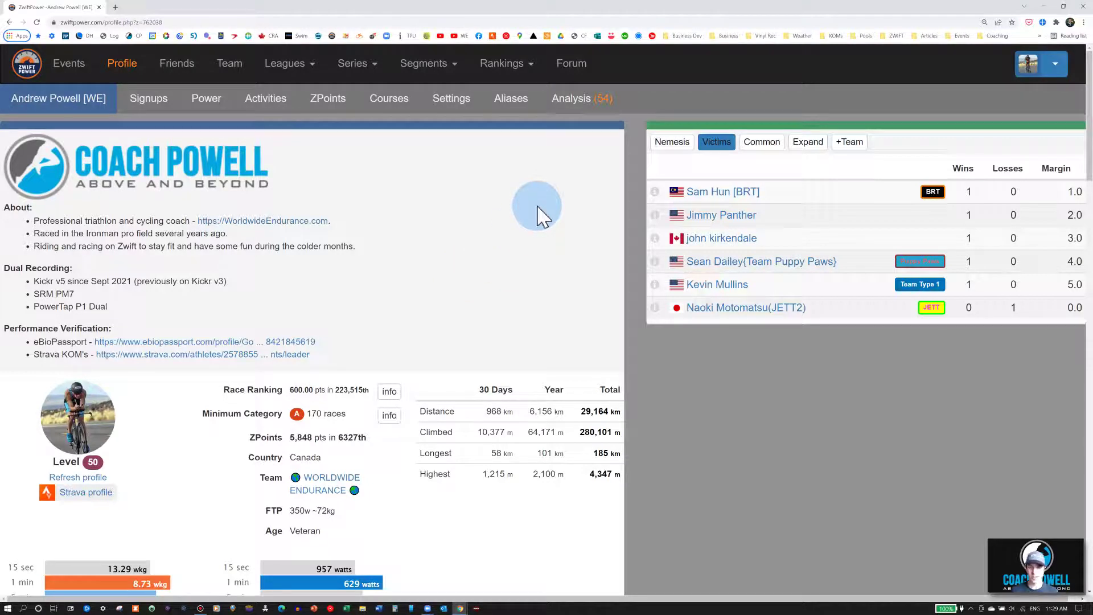
Open the profile's Analysis list and start a new dual-recording data set.
click(583, 107)
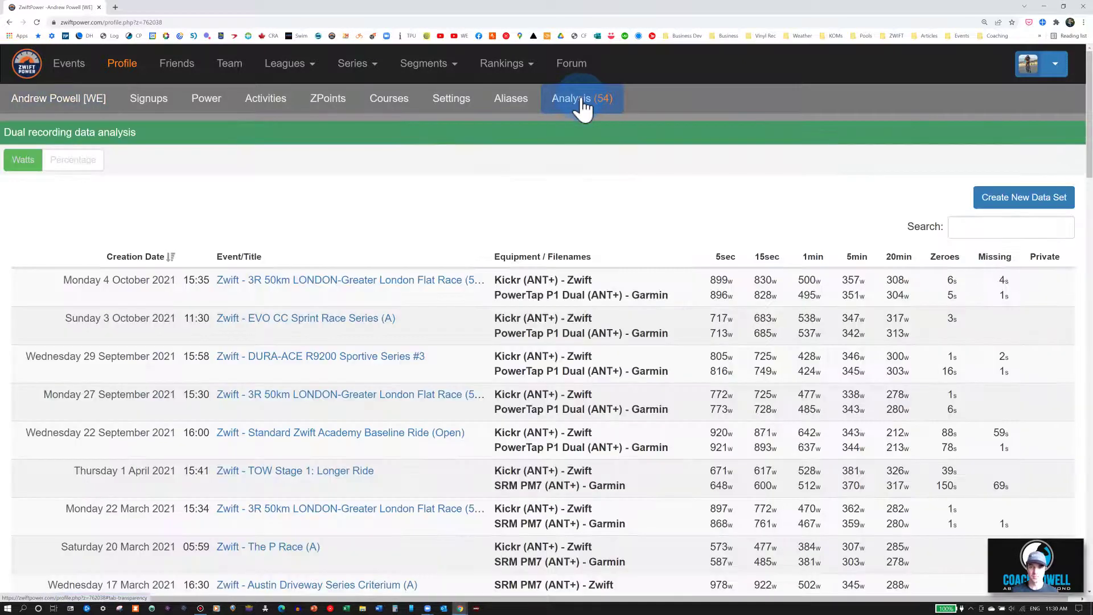
click(1024, 201)
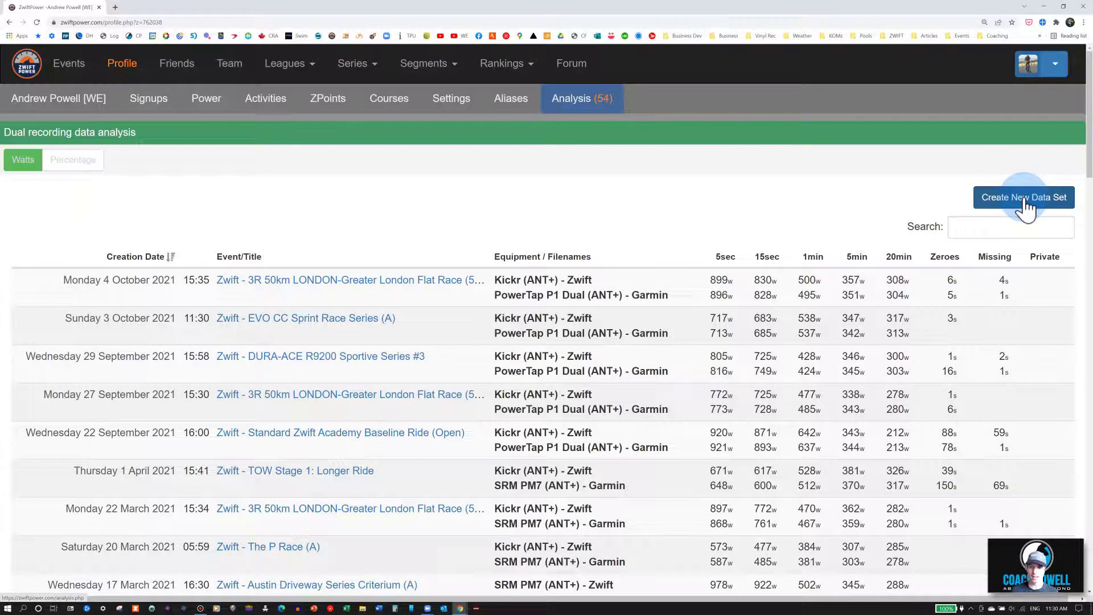
click(1024, 200)
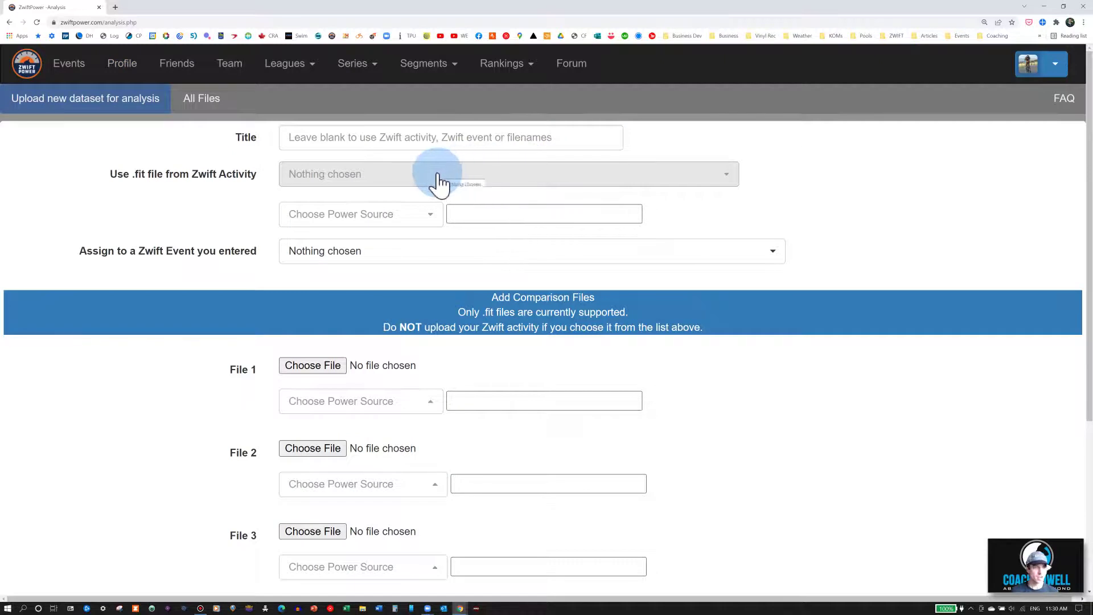
Select the Feb 14 Back to Work North America Ride activity with Kickr v5 - Zwift power source.
click(439, 181)
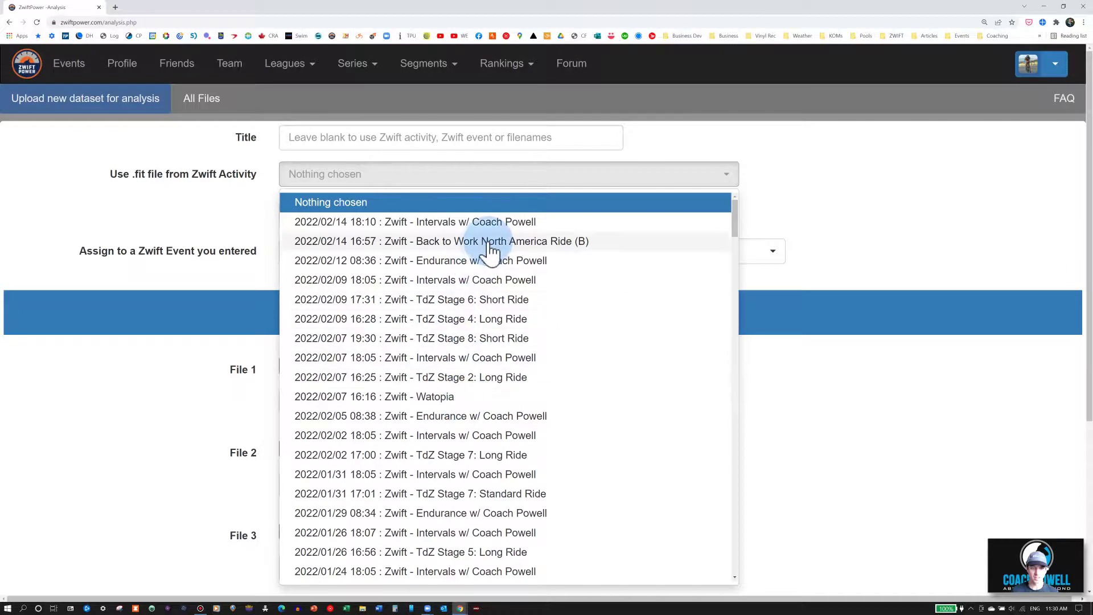
click(490, 248)
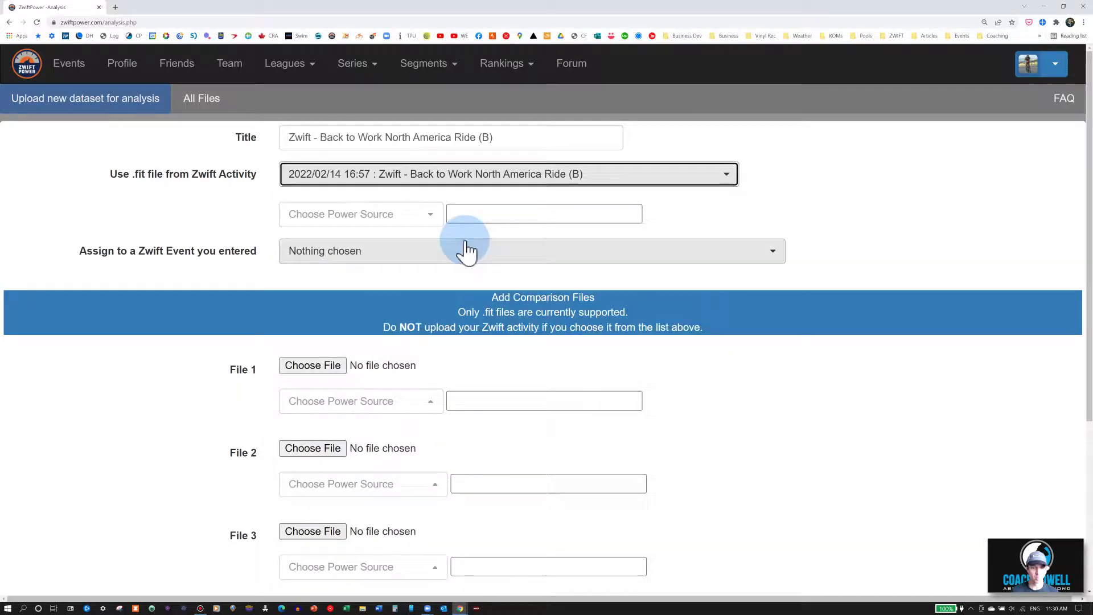
click(492, 216)
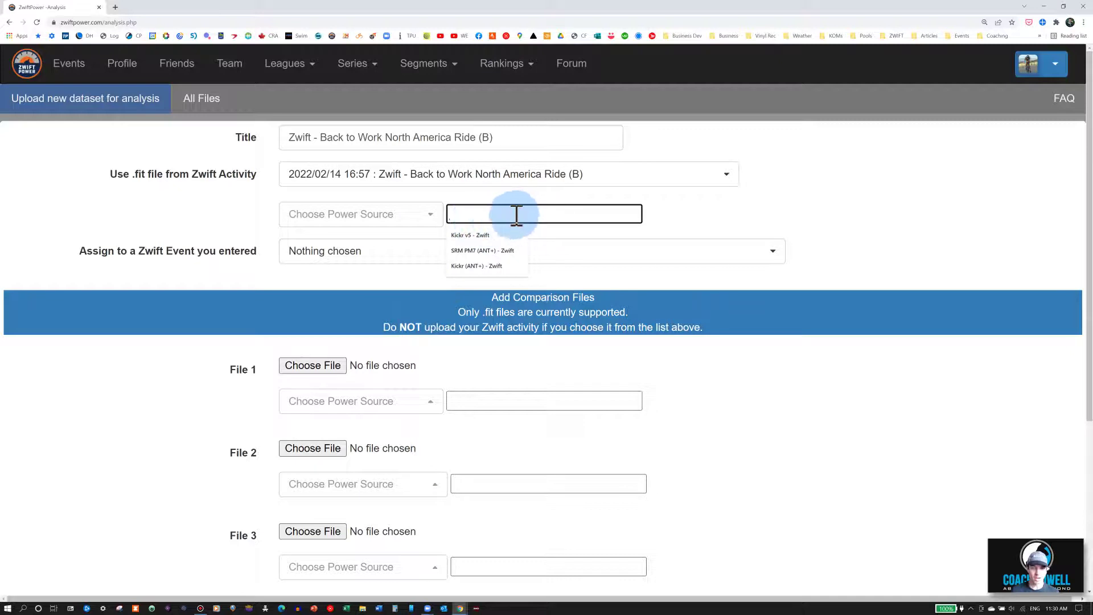
click(428, 222)
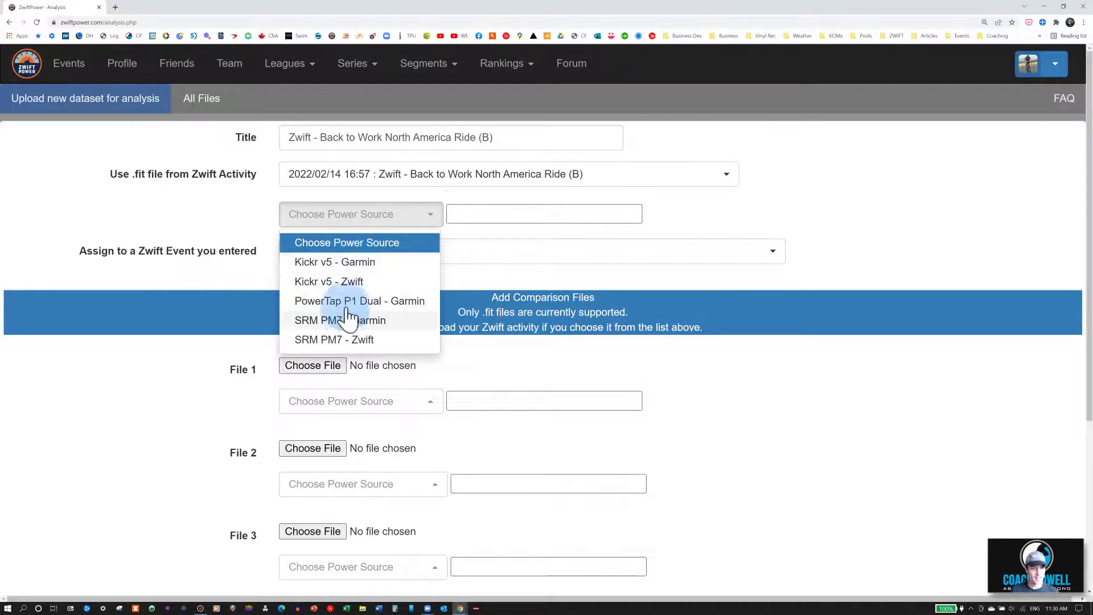
click(346, 283)
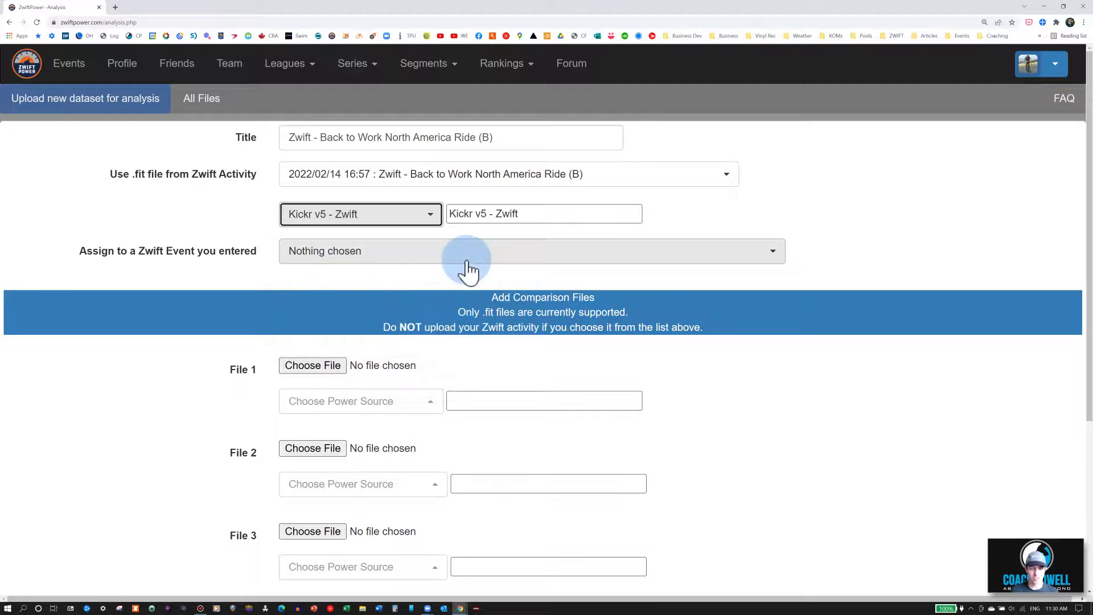
Assign the matching Feb 14 Back to Work North America Ride event to the data set.
click(430, 255)
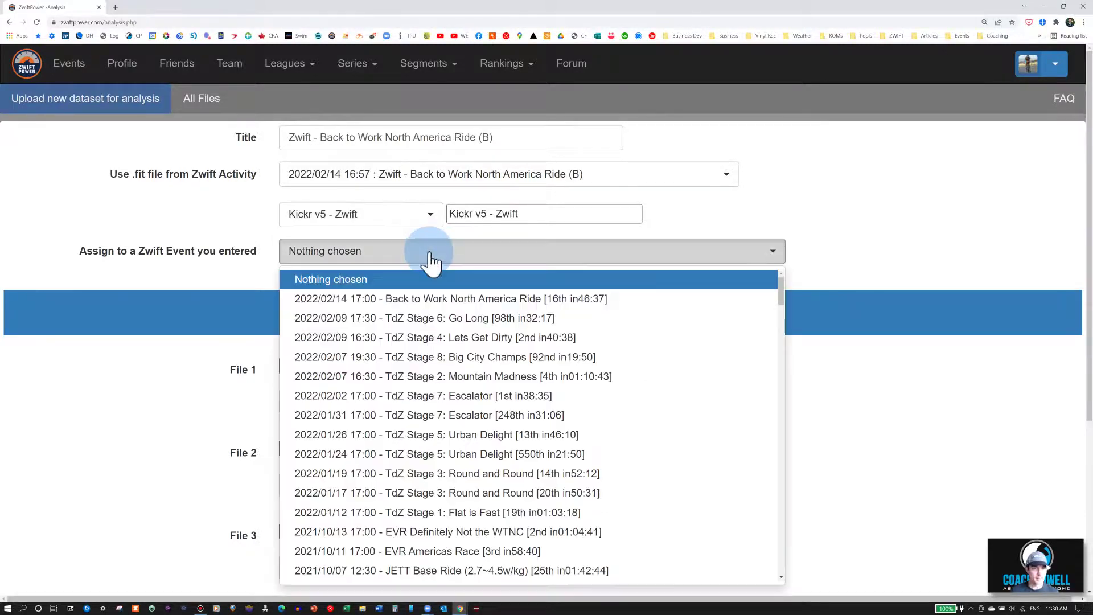
click(491, 302)
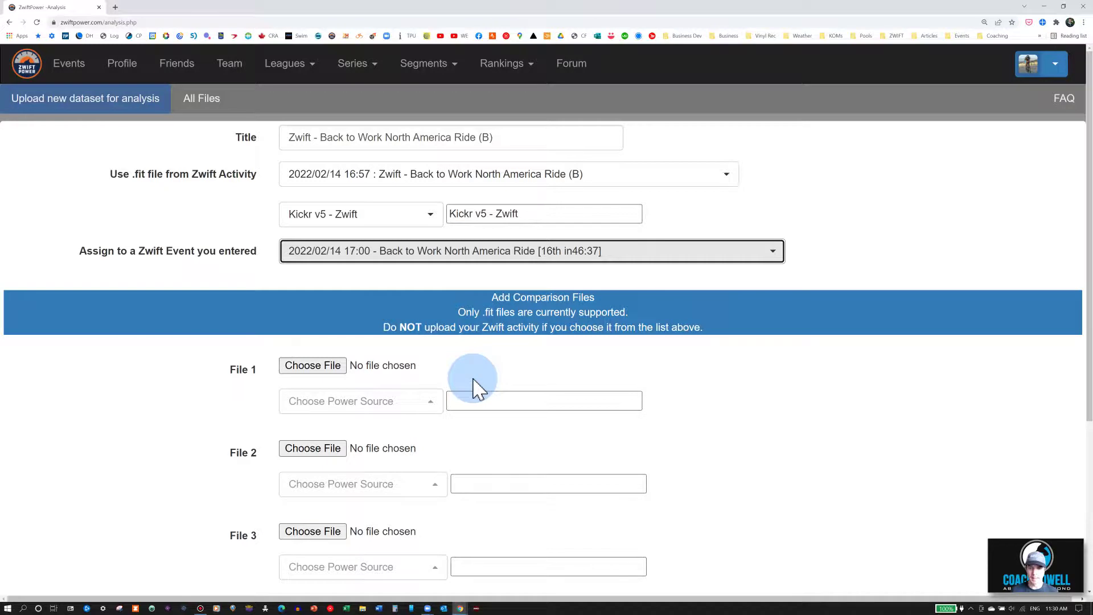
key(alt+Tab)
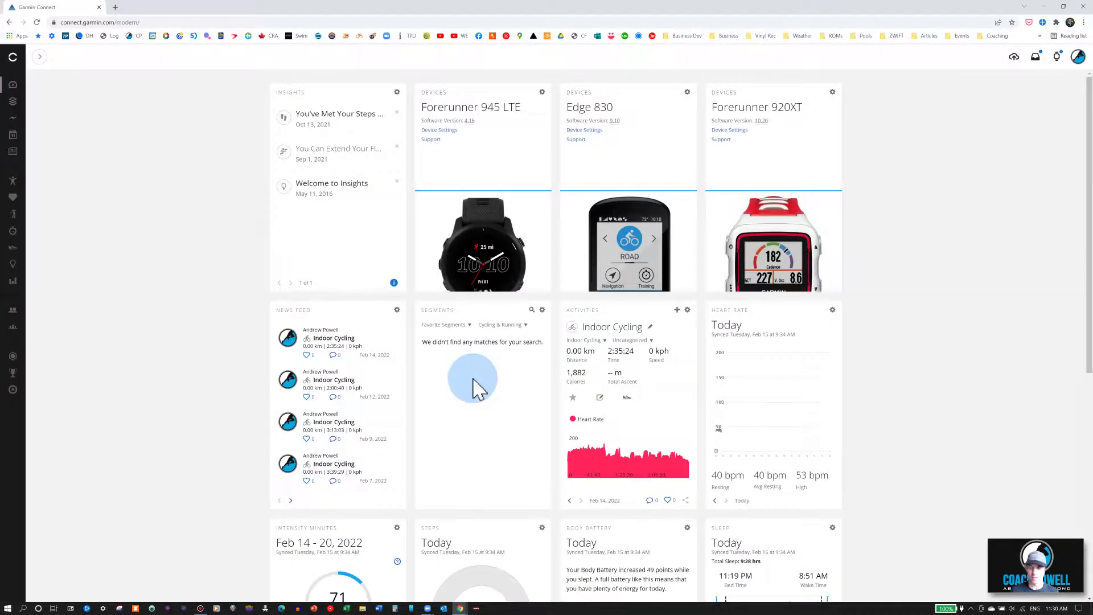
Export the Feb 14 Indoor Cycling activity's original file from Garmin Connect as 8298376404.zip.
click(609, 333)
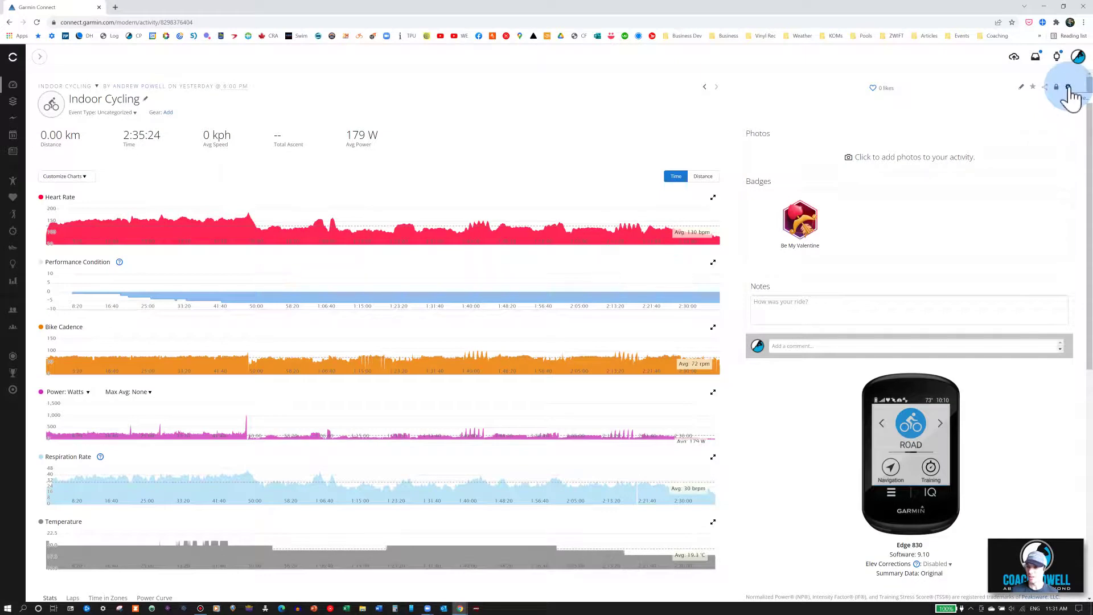
click(1068, 88)
click(1042, 151)
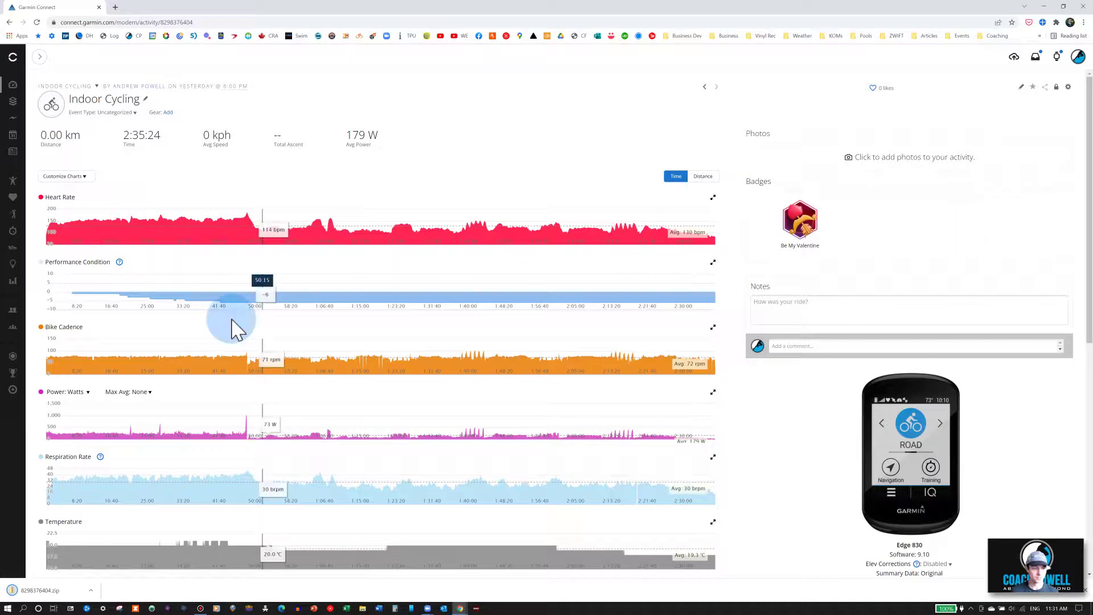
click(90, 590)
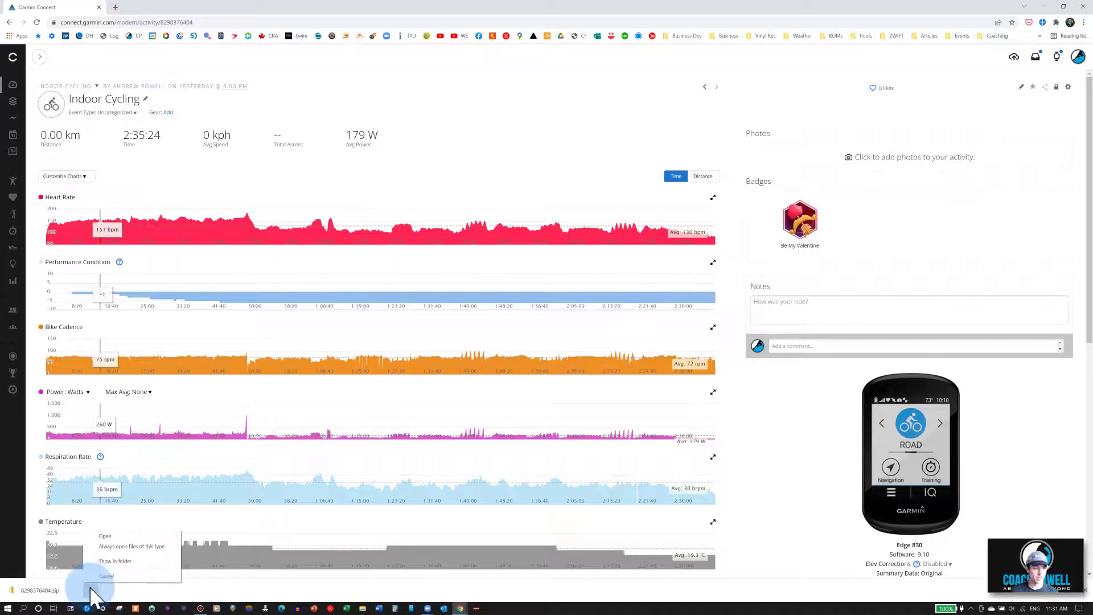
click(136, 561)
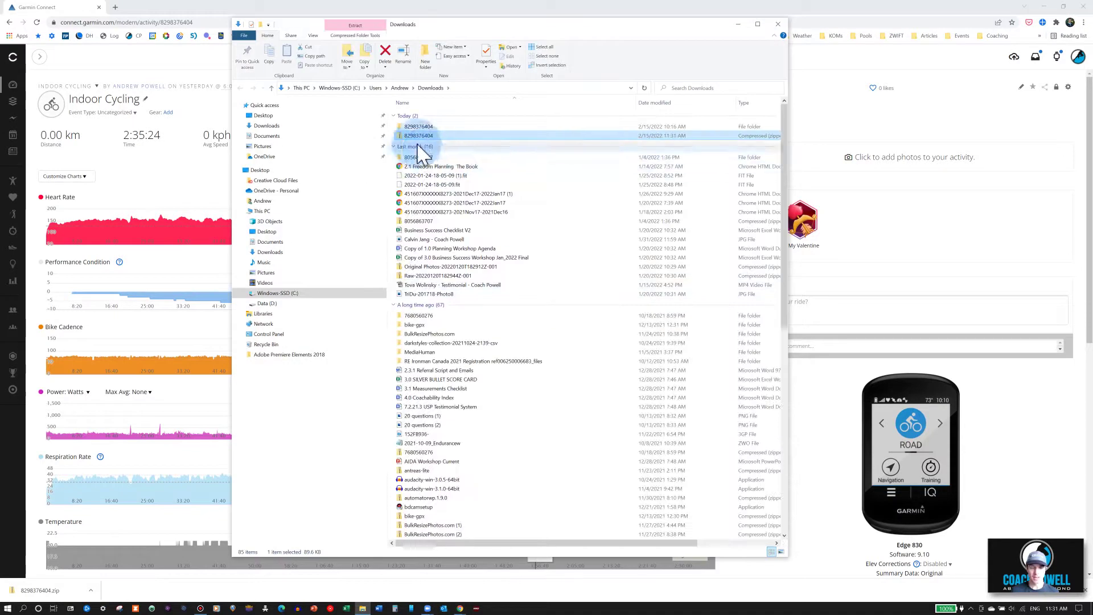
double_click(420, 127)
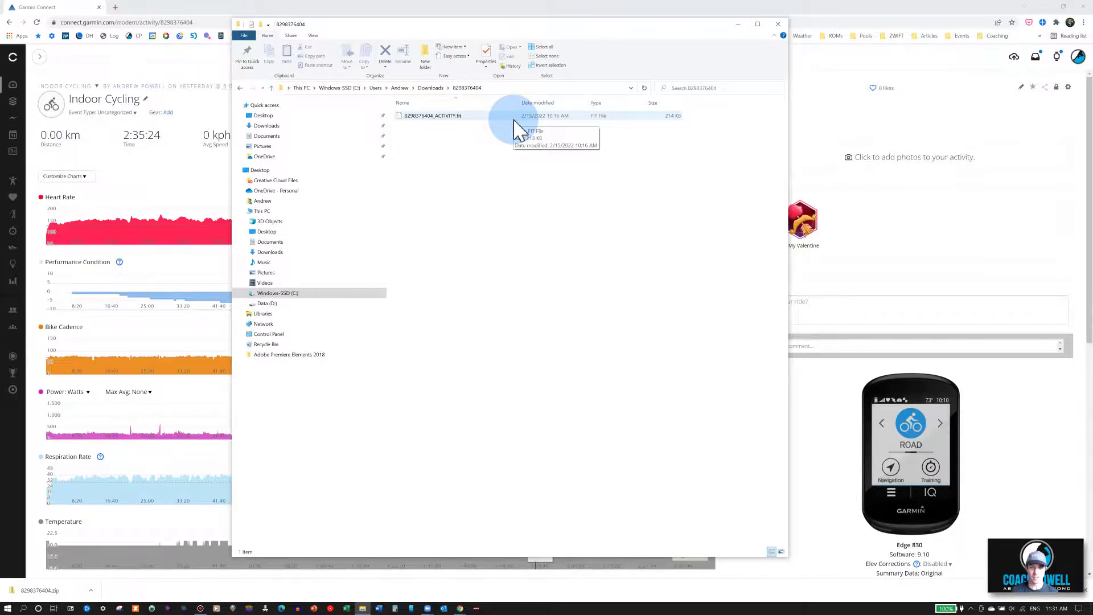
key(alt+Tab)
key(alt+Tab)
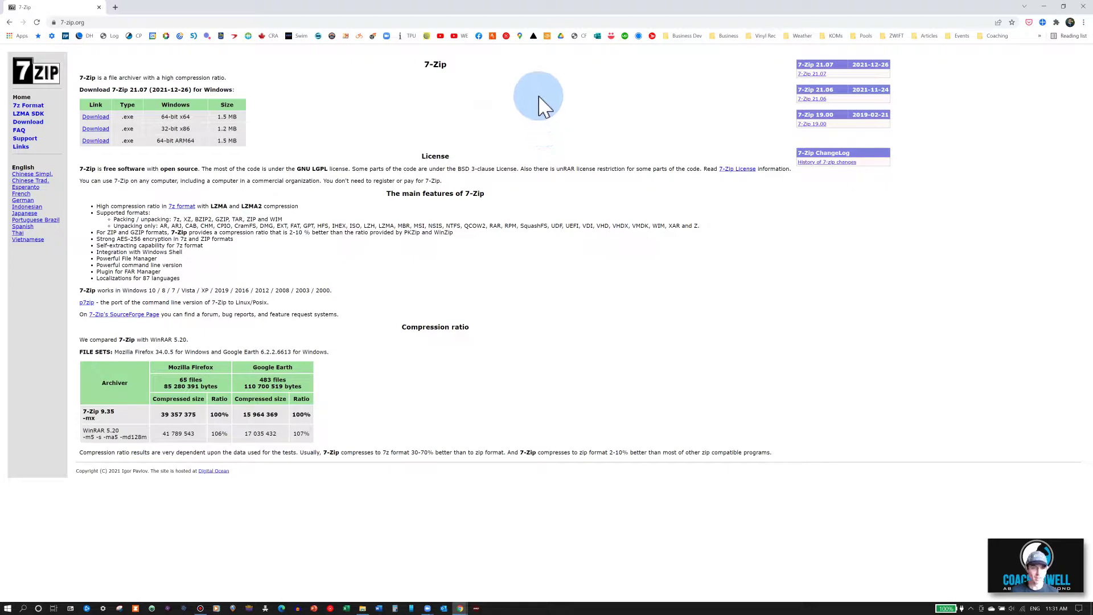
key(alt+Tab)
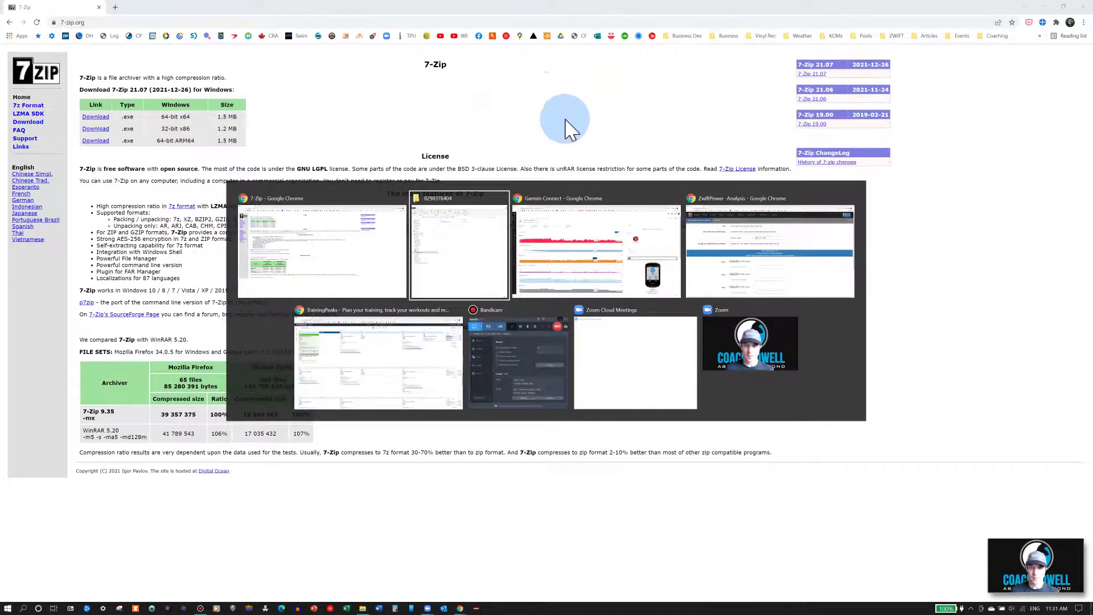
key(alt+Tab)
key(alt+Tab)
key(alt+Tab)
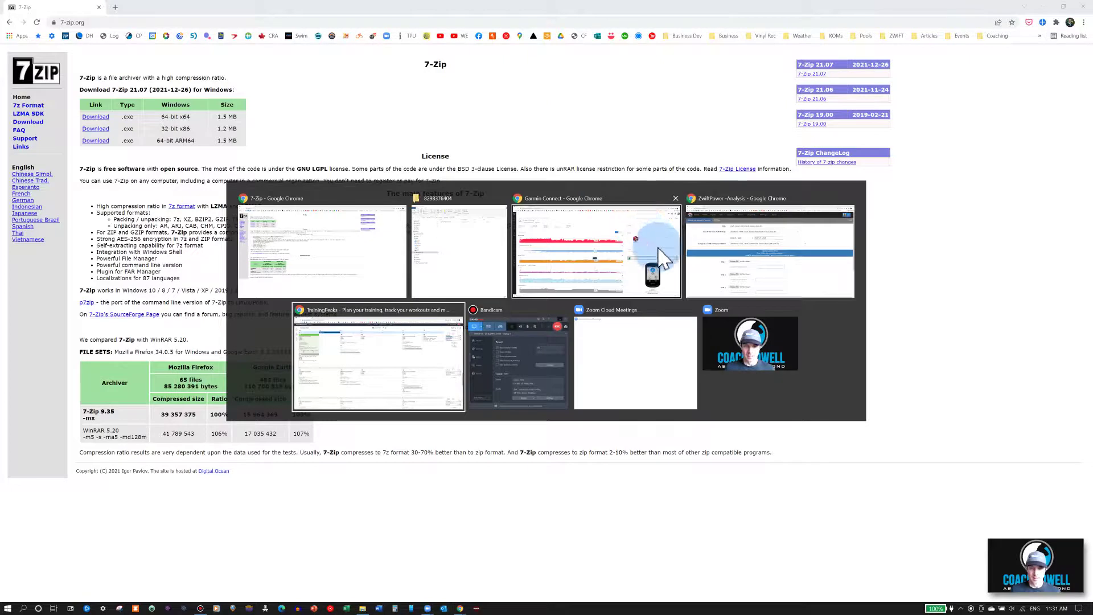
Download the Feb 14 workout's uploaded Garmin device file from TrainingPeaks as a FIT.gz.
click(385, 354)
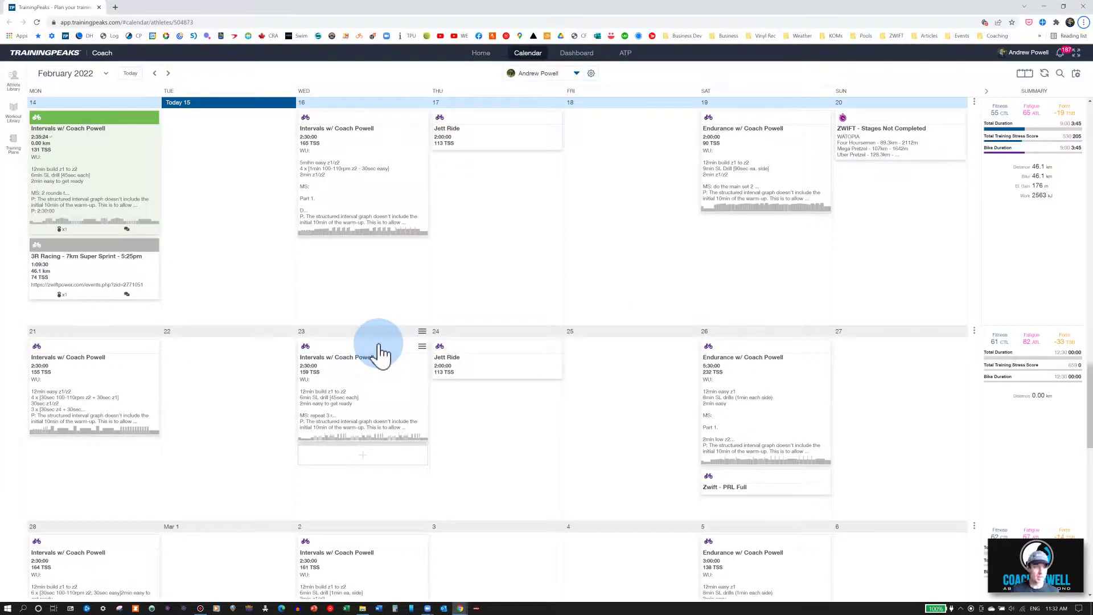
click(91, 178)
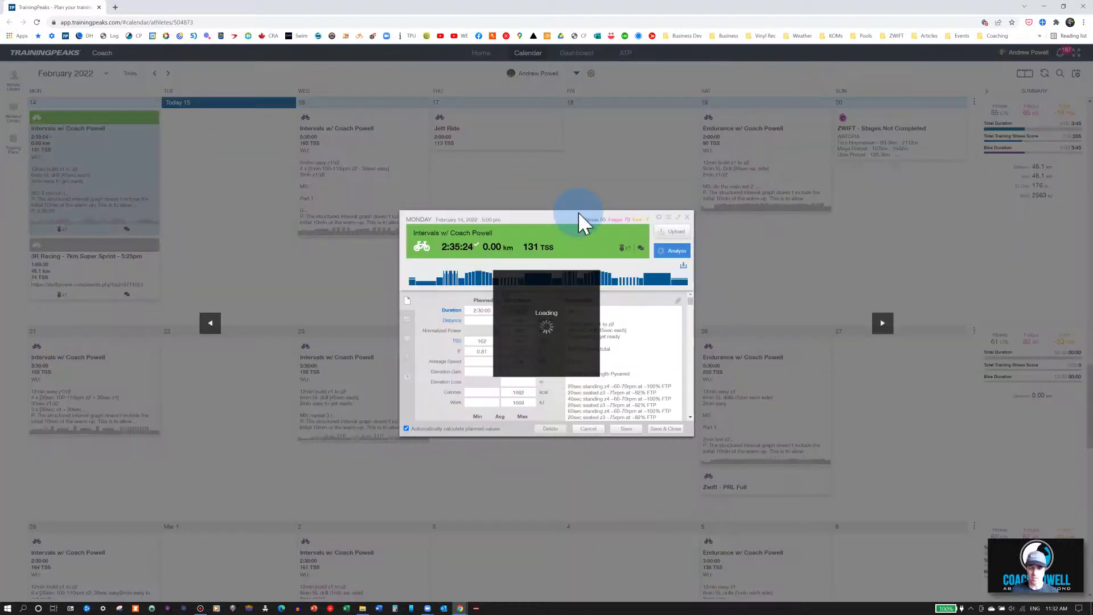
click(671, 232)
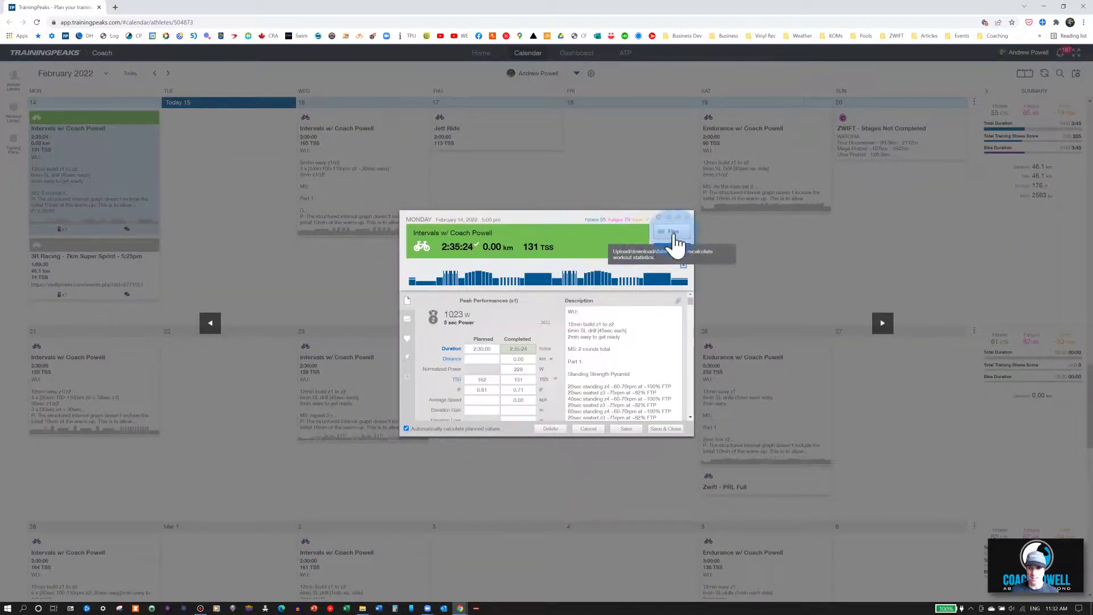
click(674, 235)
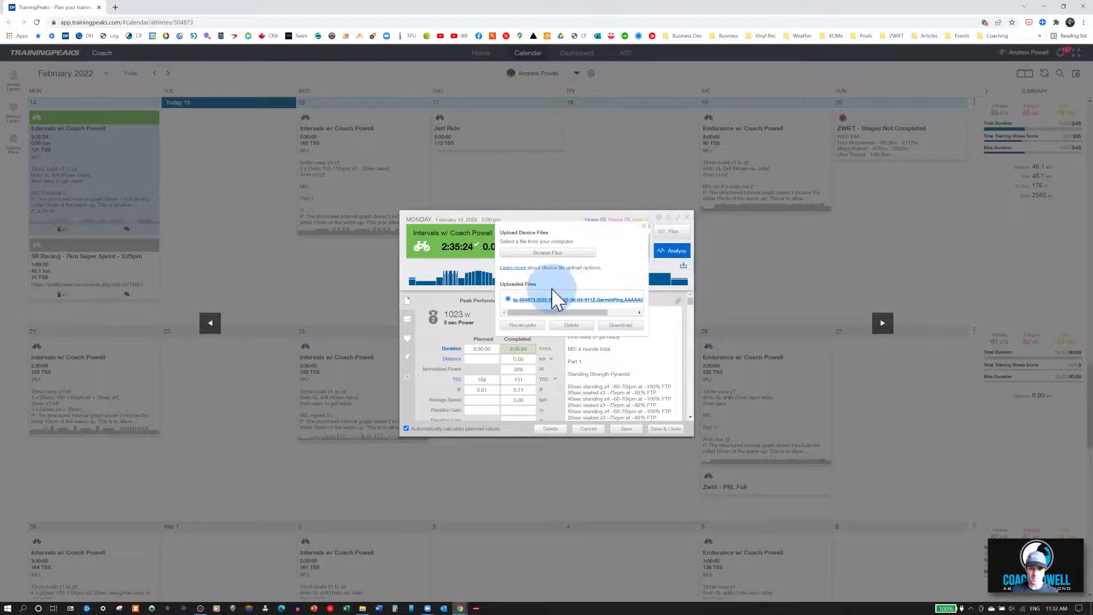
click(586, 300)
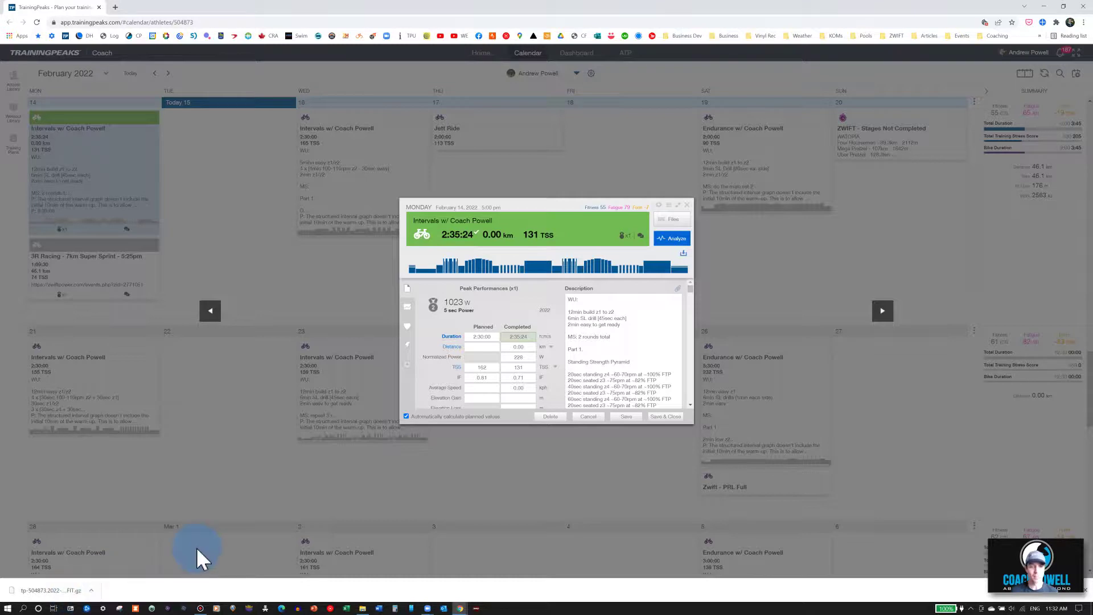
key(alt+Tab)
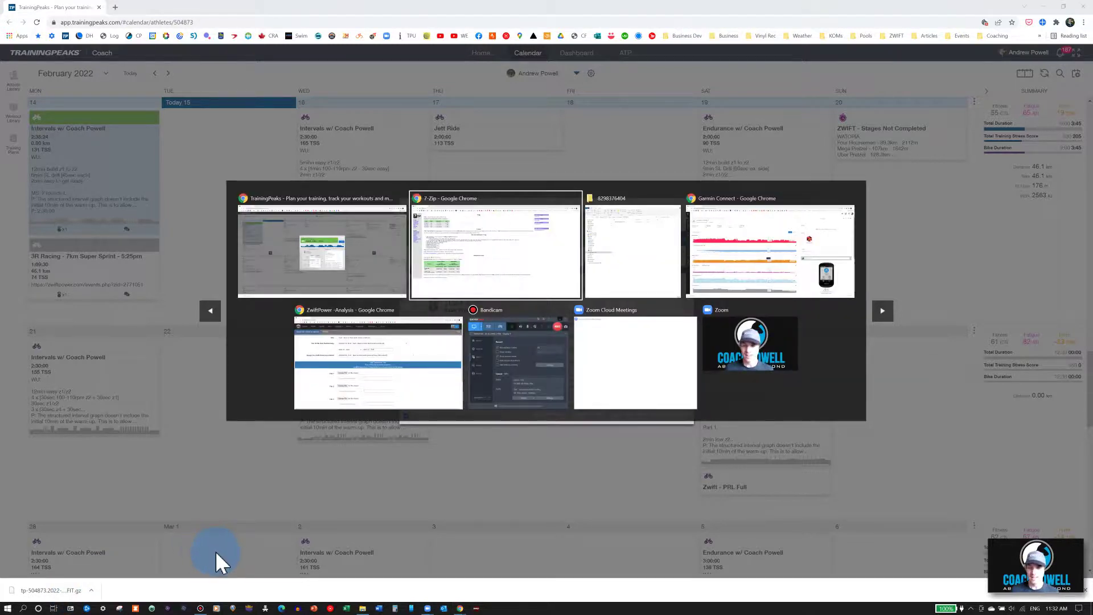
Attach the Garmin ACTIVITY.fit as File 1 with power source SRM PM7 - Garmin.
key(Tab)
key(Tab)
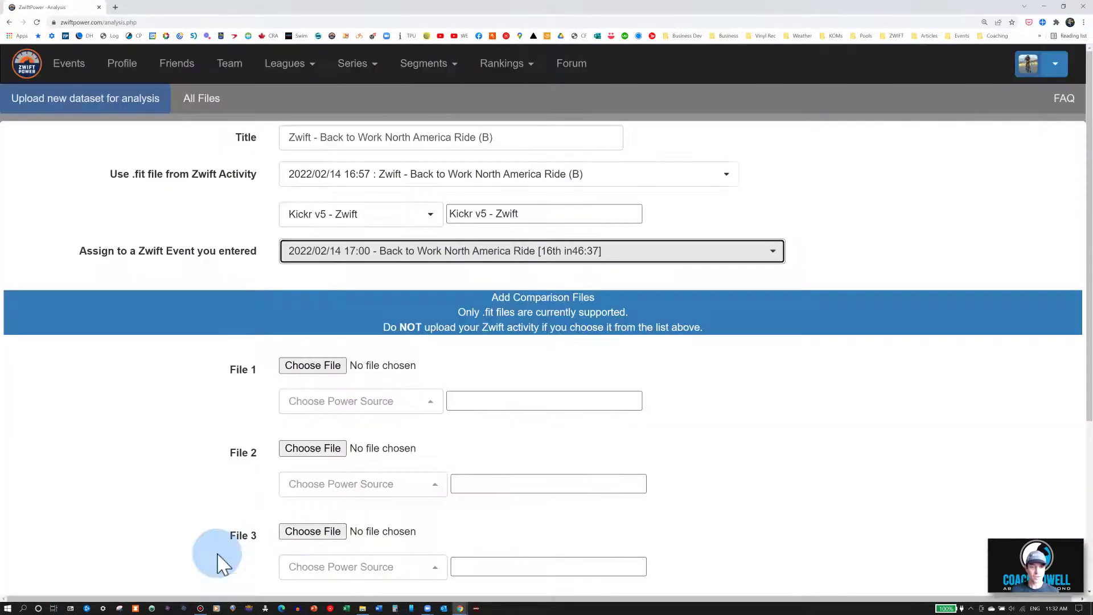
click(311, 367)
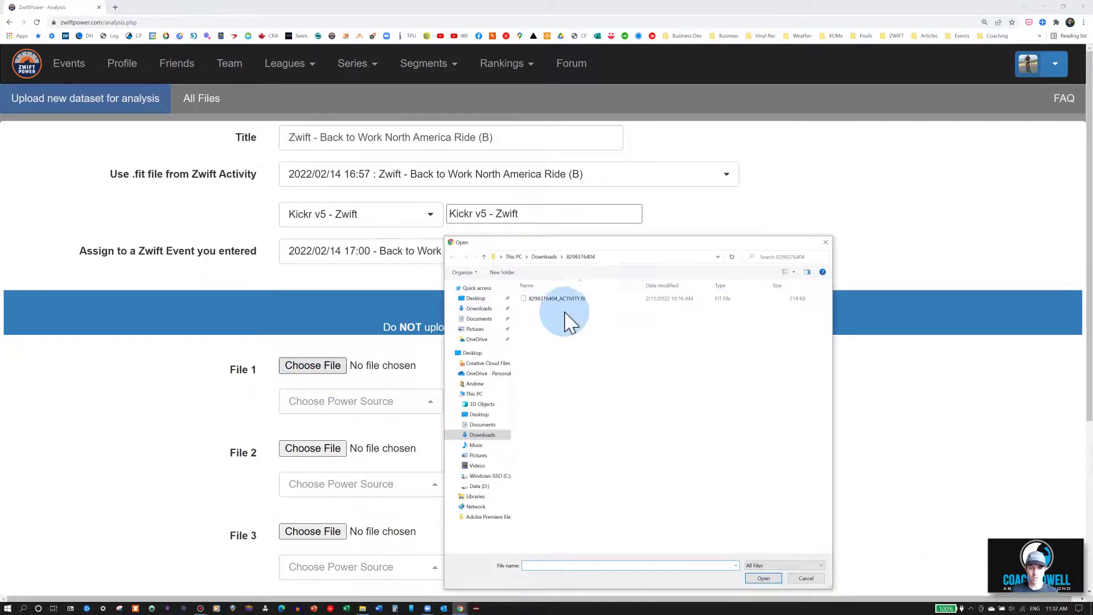
double_click(553, 301)
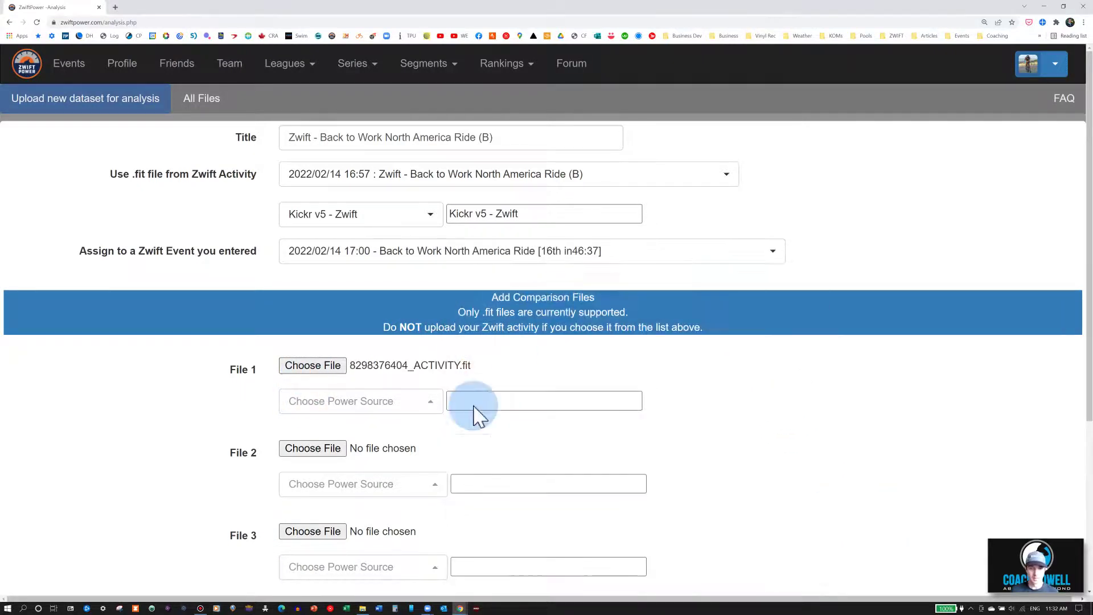
click(494, 400)
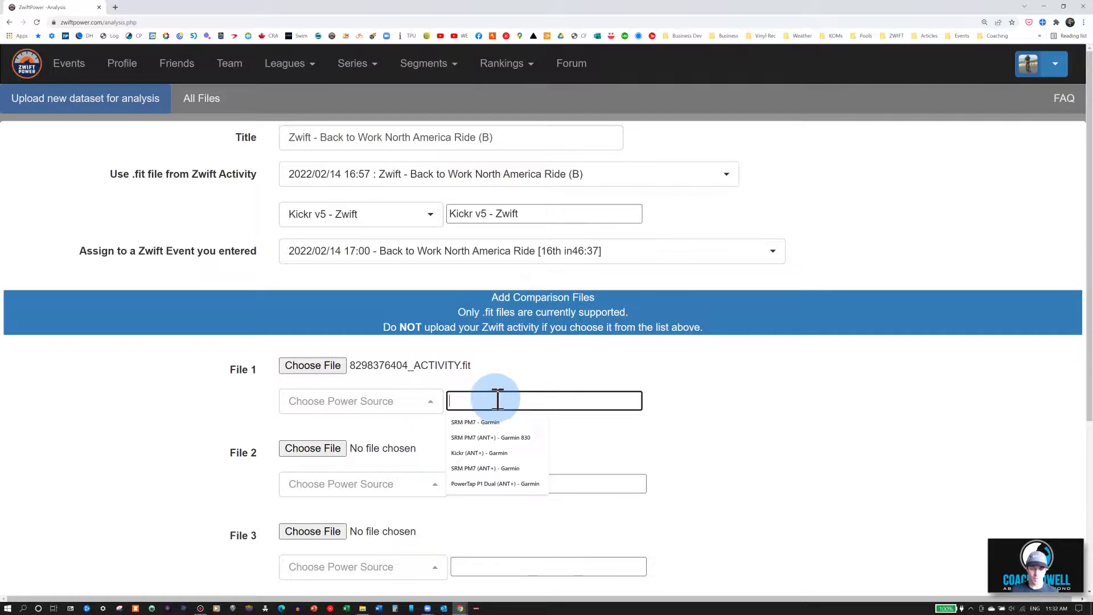
click(428, 403)
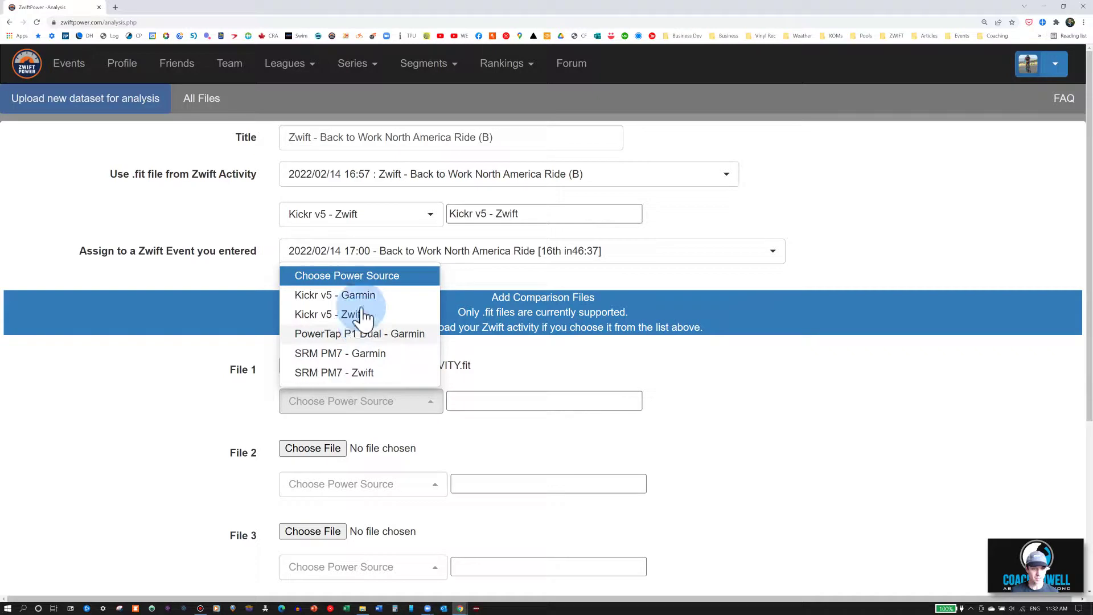
click(346, 355)
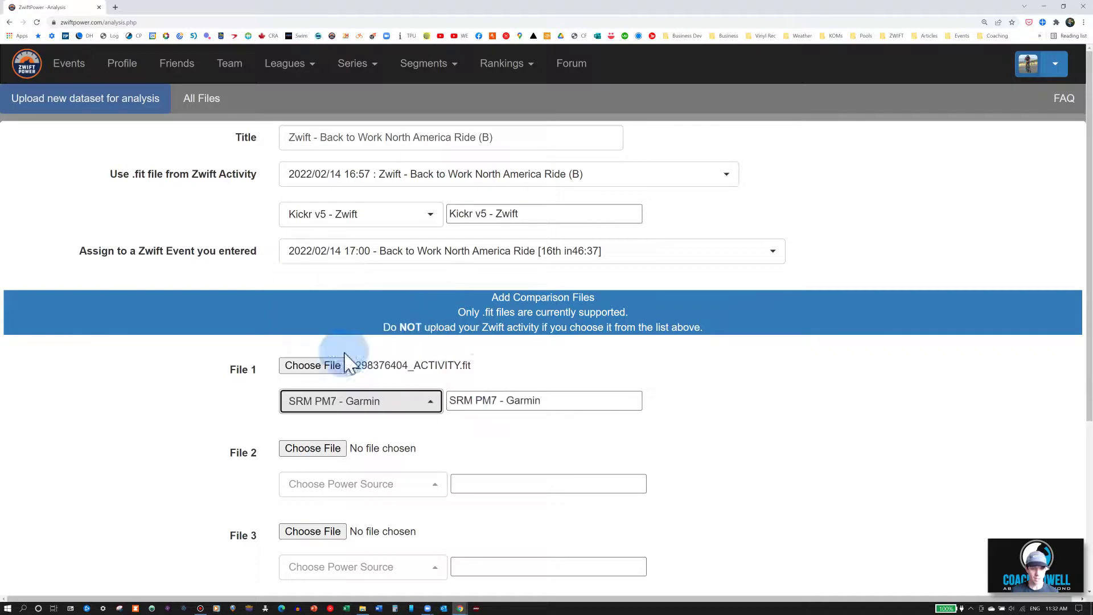
scroll(757, 433, down, 4)
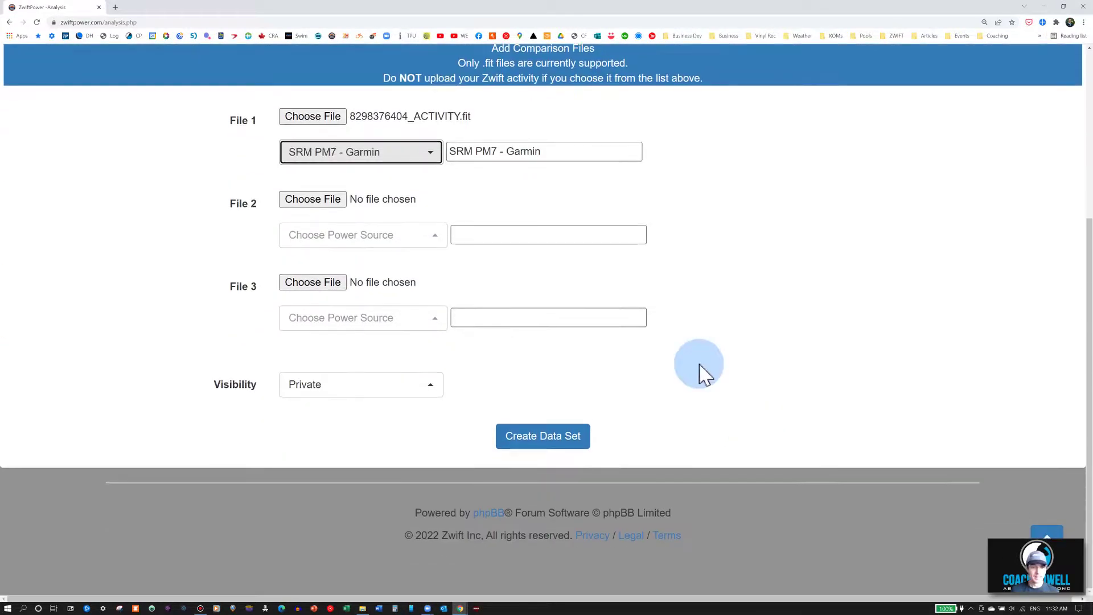
Set the data set's visibility to Public and create the Kickr versus SRM data set.
click(430, 391)
click(388, 357)
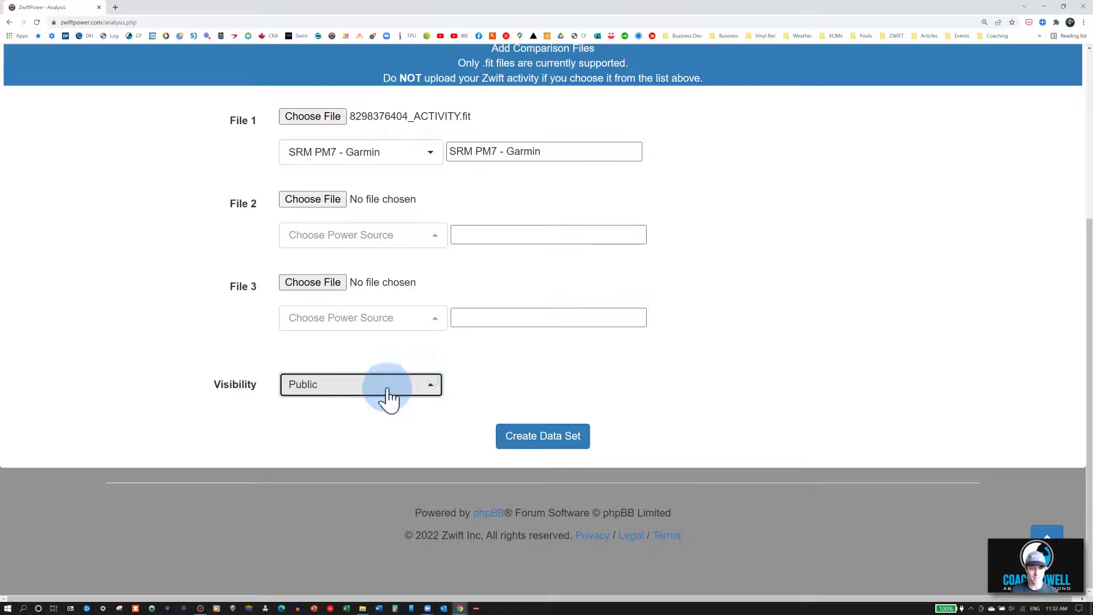
click(424, 394)
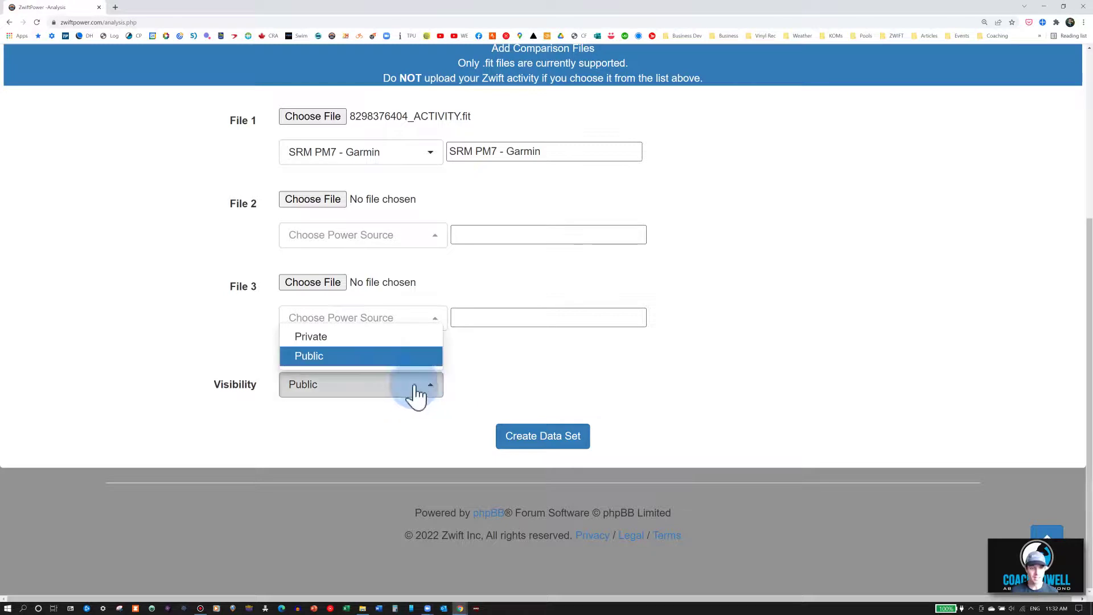
click(355, 337)
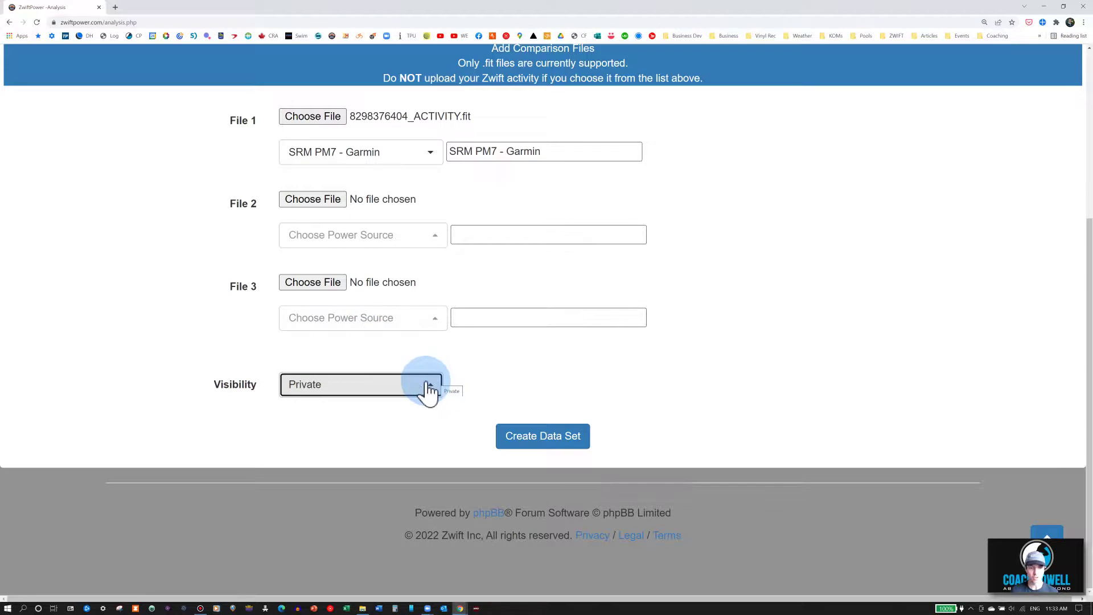
click(333, 391)
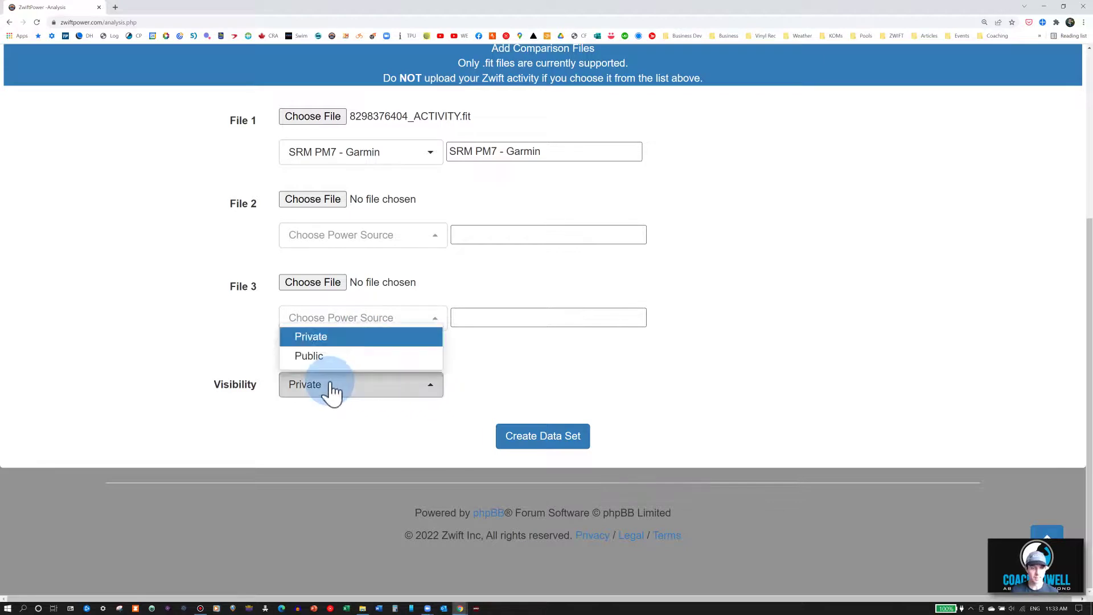
click(340, 357)
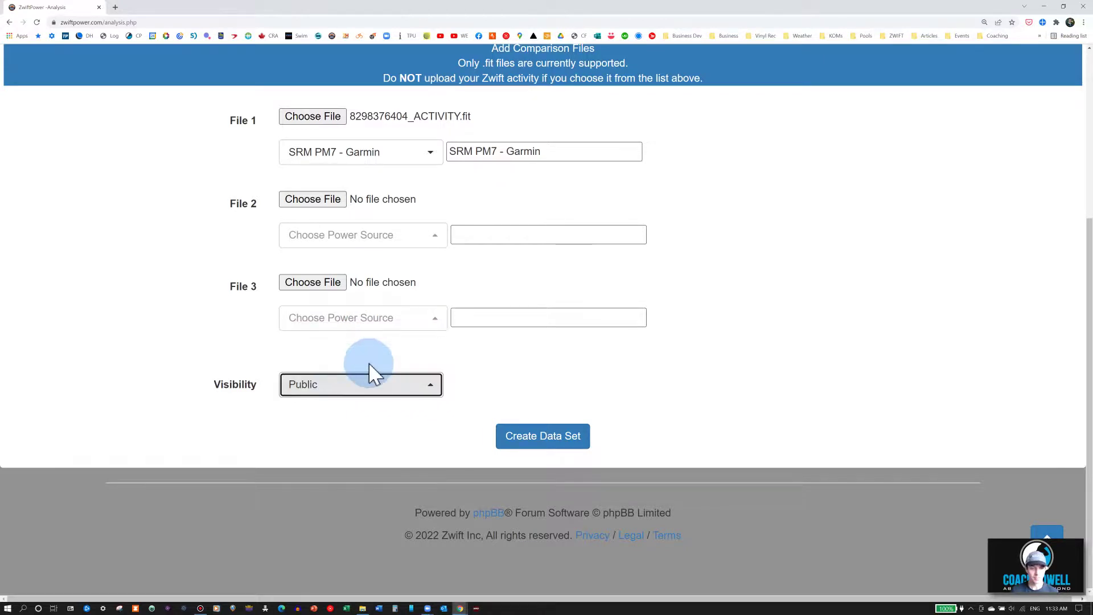
click(532, 439)
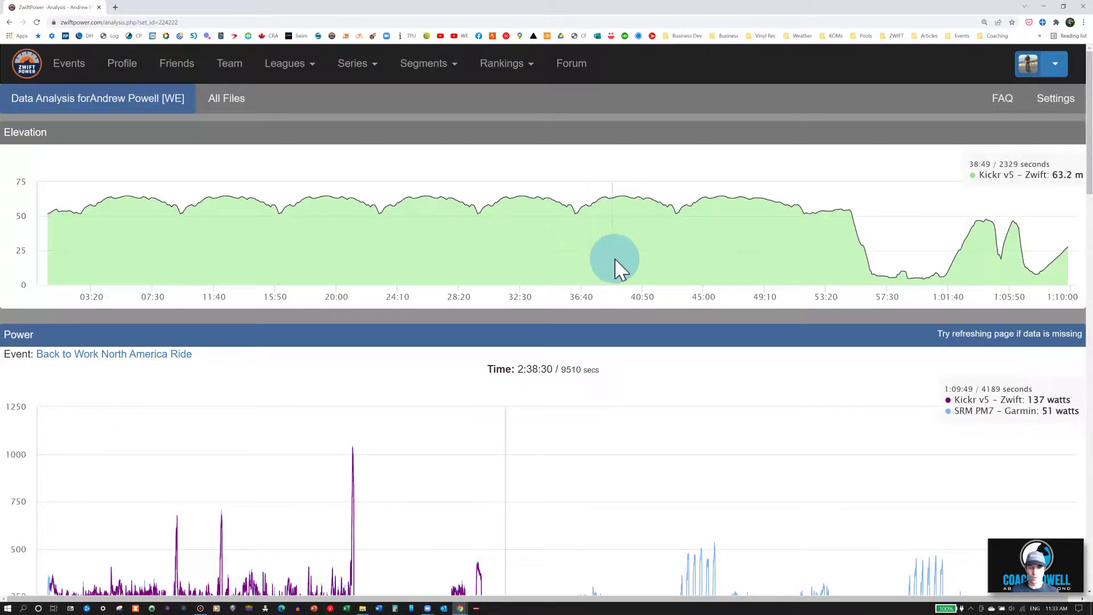
Zoom the Power chart into the 45:15–47:50 sprint and open the time shift and crop table.
scroll(620, 285, down, 4)
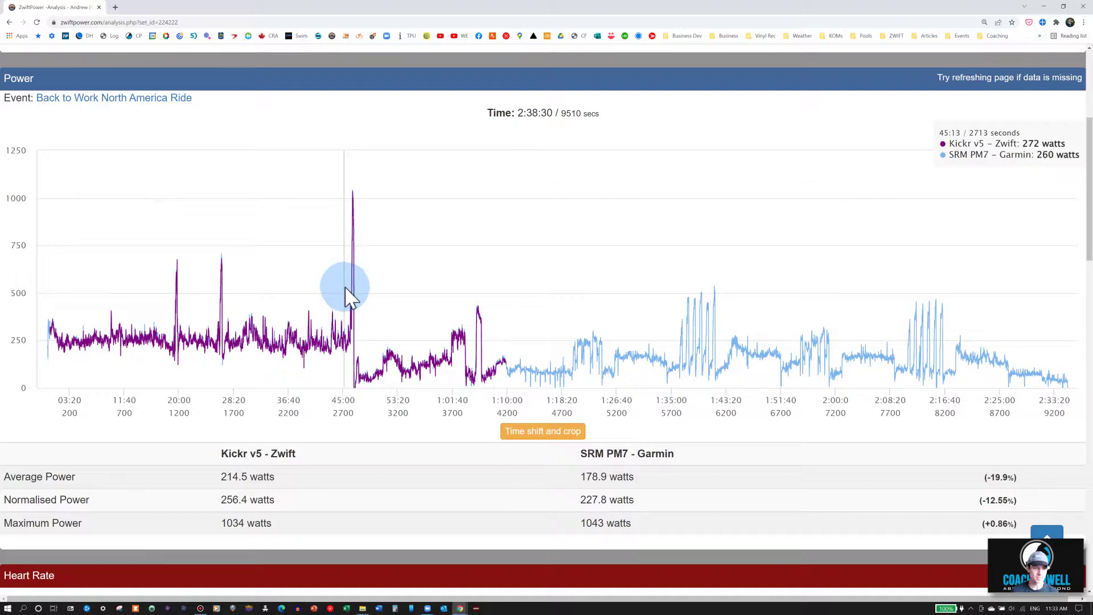
drag(349, 287, 363, 291)
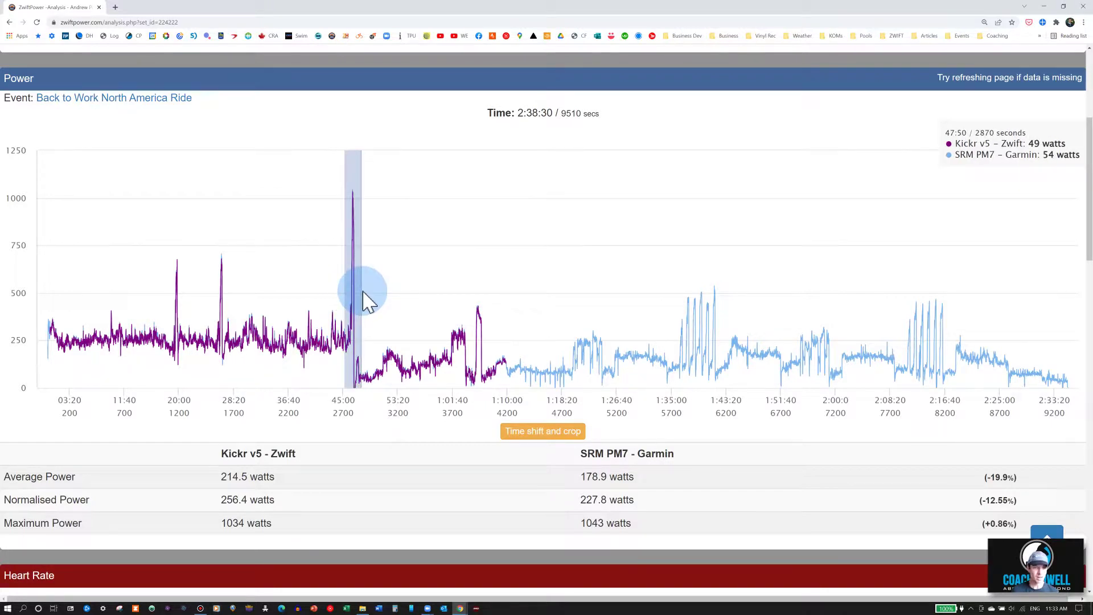
drag(363, 292, 365, 294)
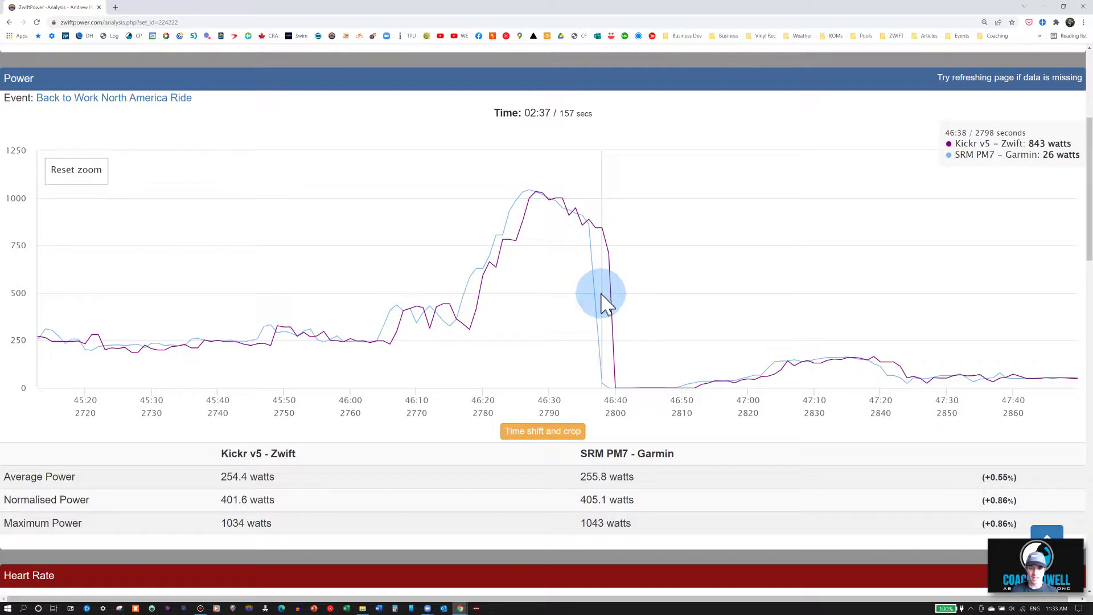
scroll(541, 361, down, 1)
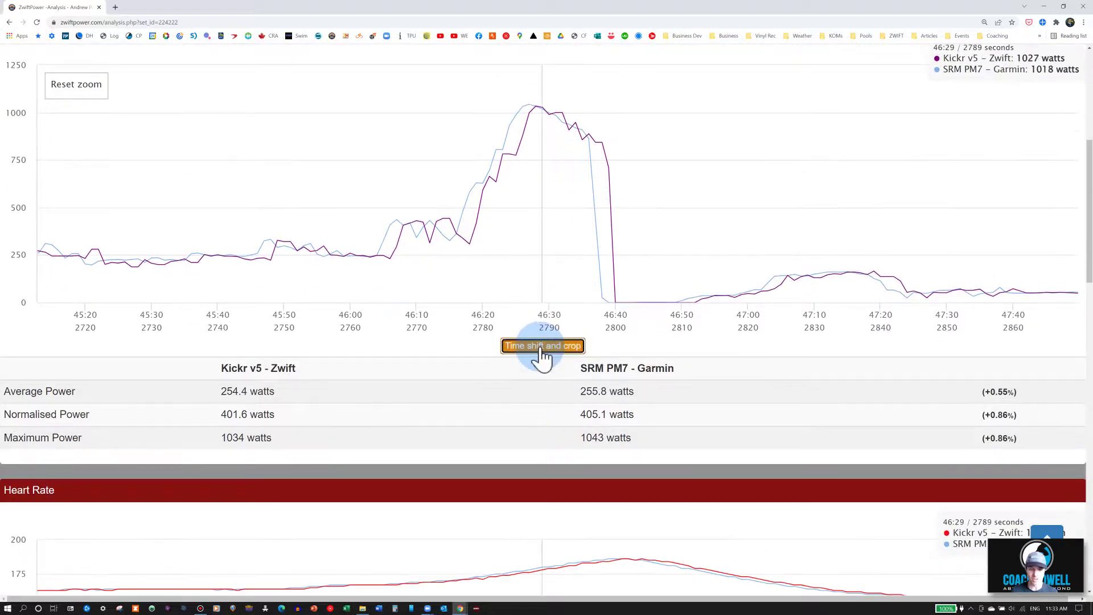
click(541, 350)
Offset the SRM PM7 - Garmin recording by 2 seconds.
scroll(568, 285, down, 1)
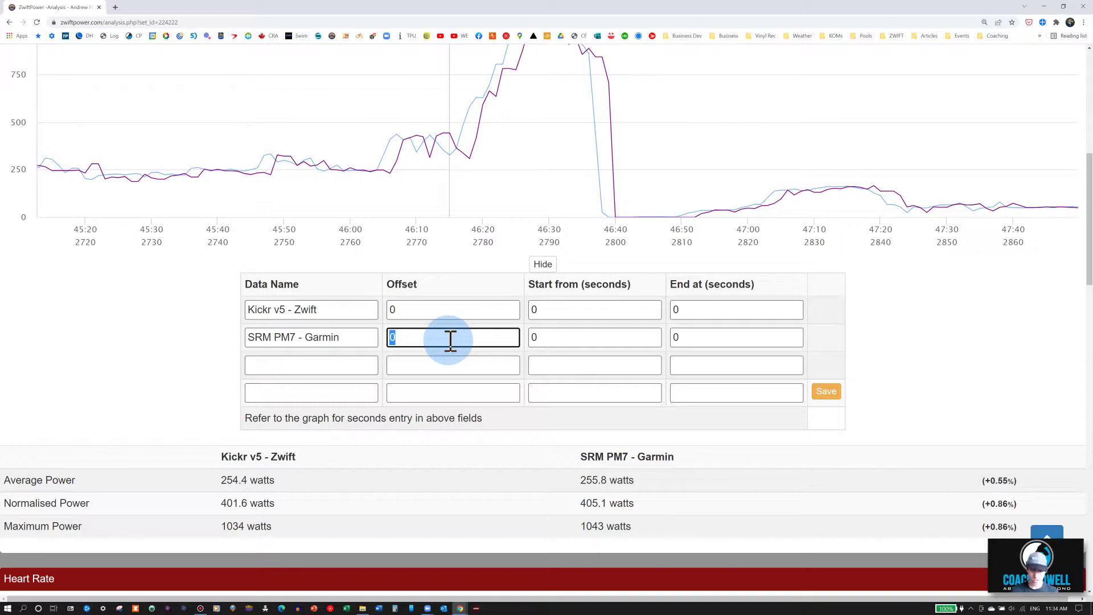
text(2)
click(920, 318)
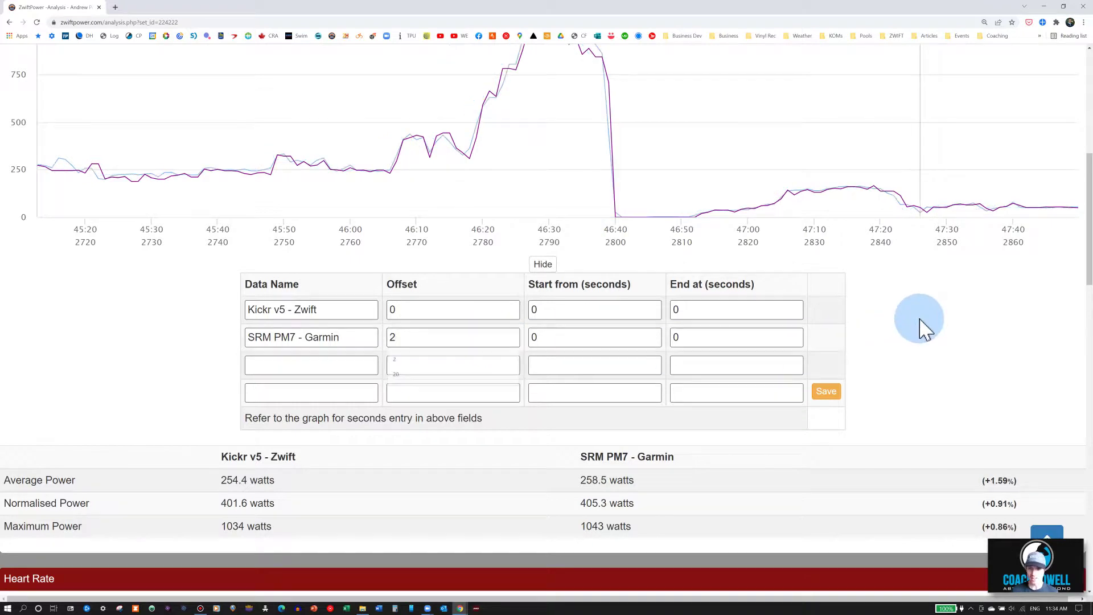
scroll(740, 244, up, 2)
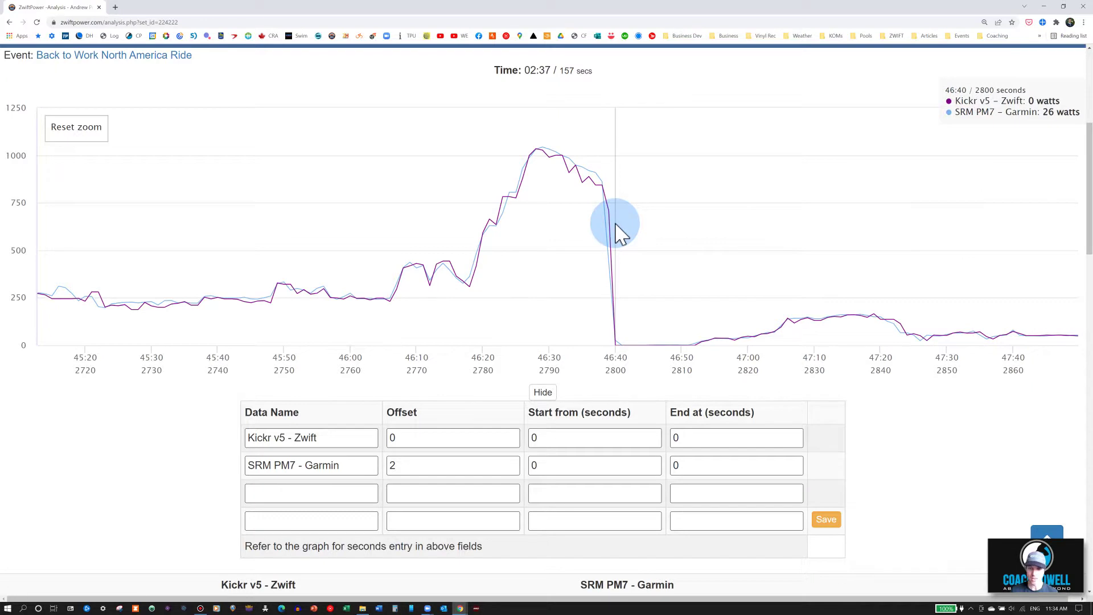
End the SRM PM7 recording at 2798 s and the Kickr recording at 2800 s.
click(698, 465)
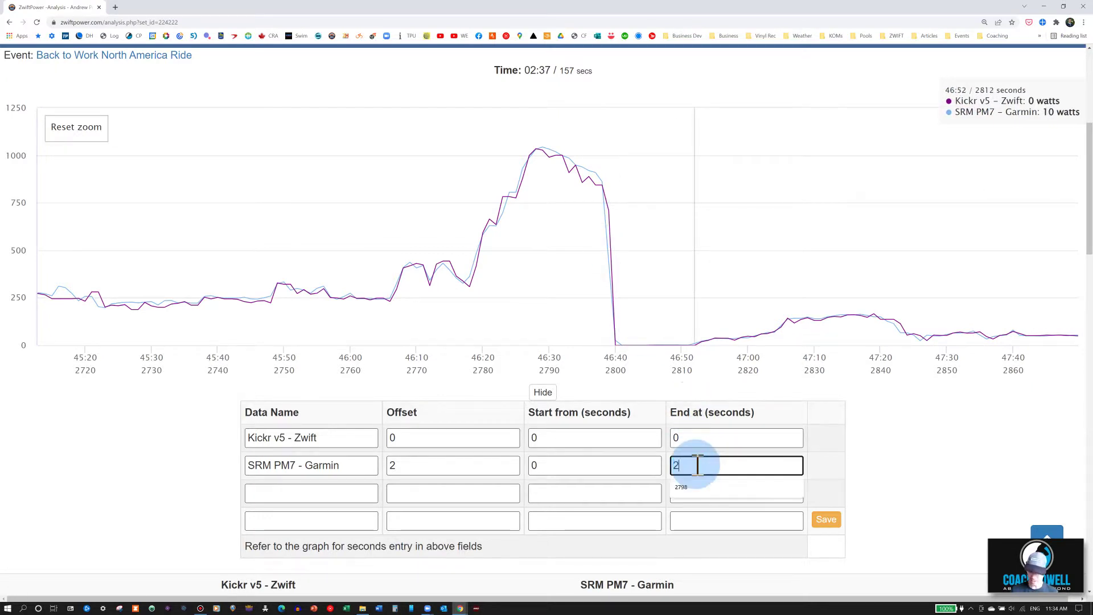
click(976, 439)
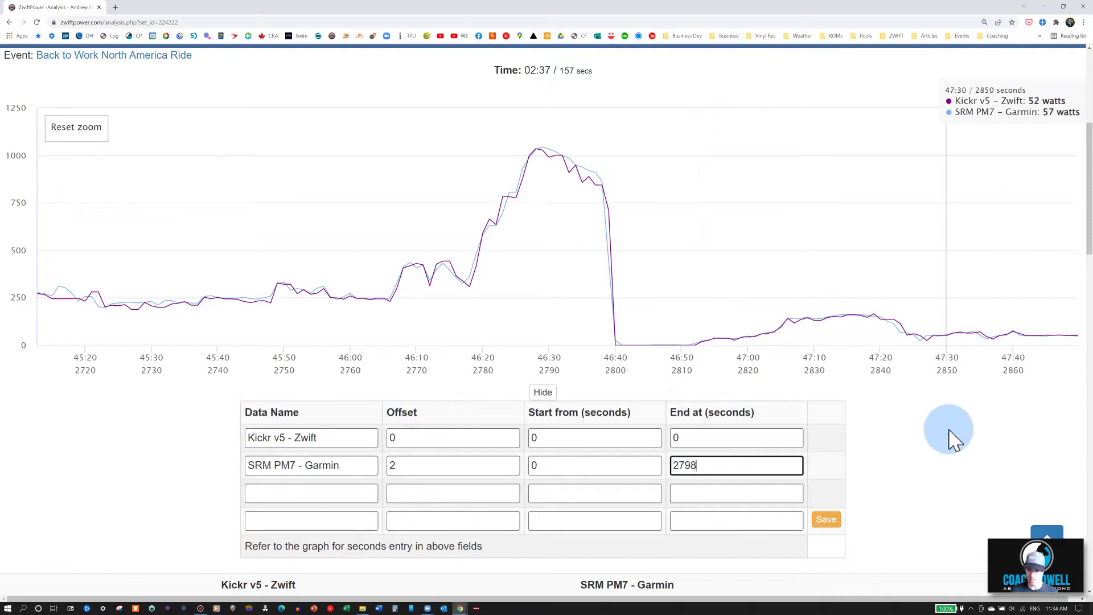
double_click(752, 434)
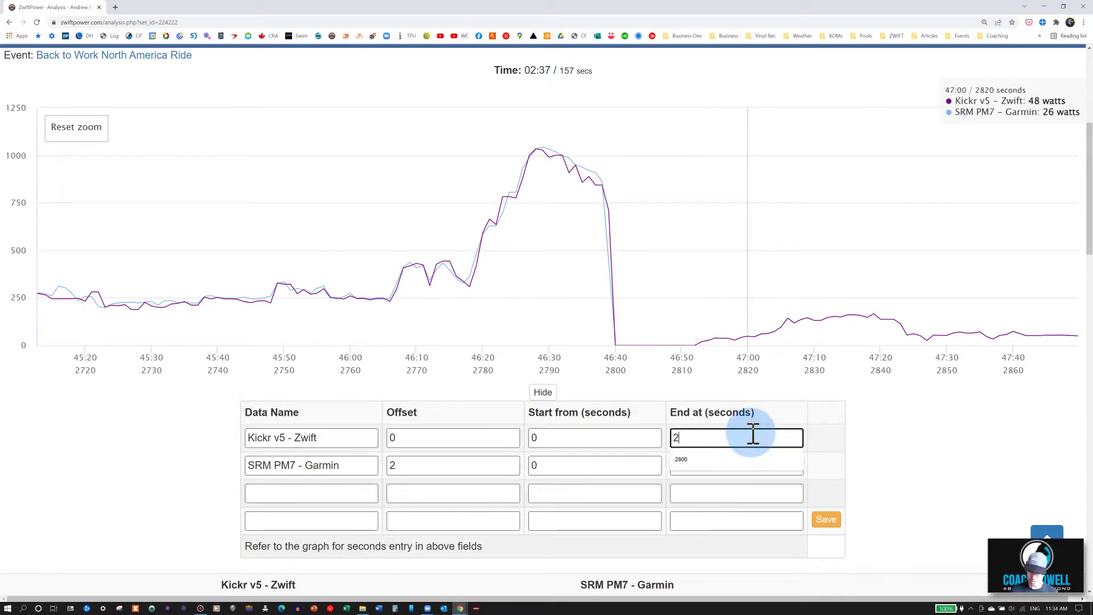
text(2800)
click(939, 437)
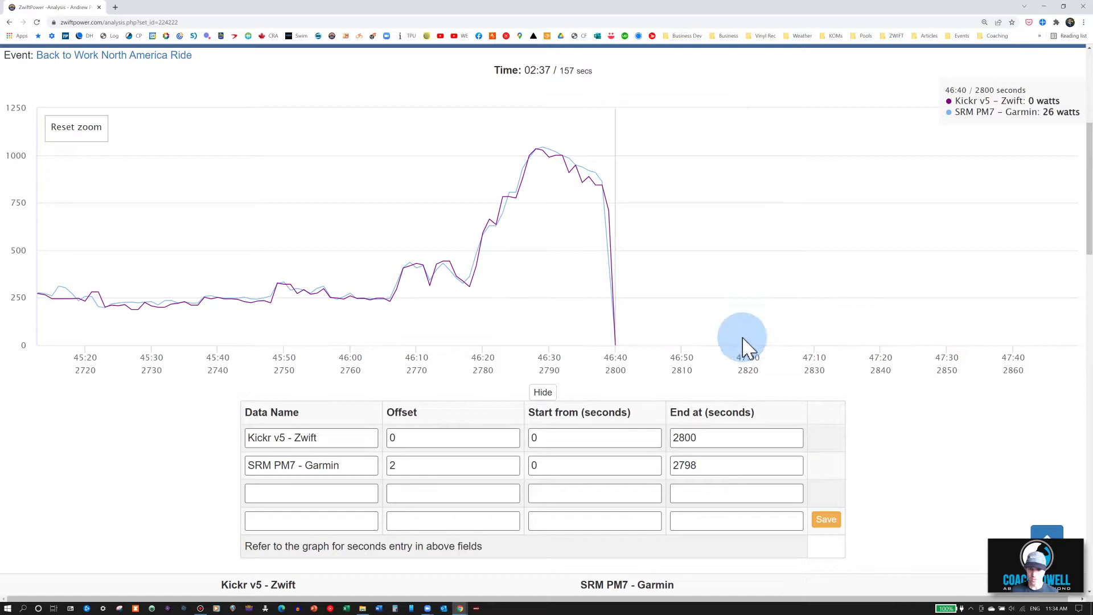
Start the SRM PM7 - Garmin recording from 19 s so both traces begin together.
click(89, 131)
drag(77, 246, 31, 247)
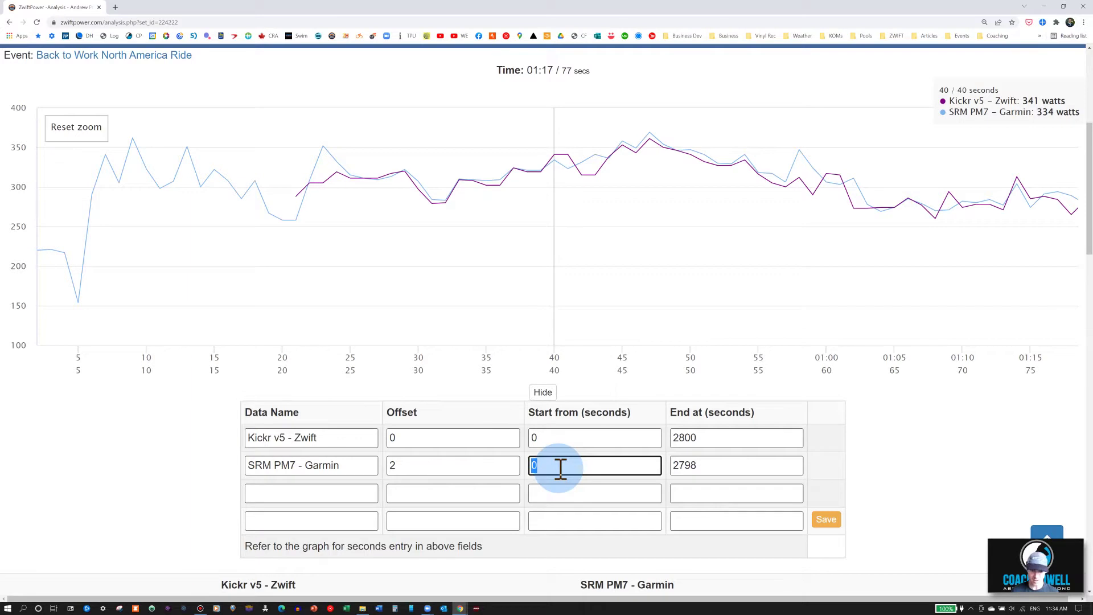
text(19)
click(928, 469)
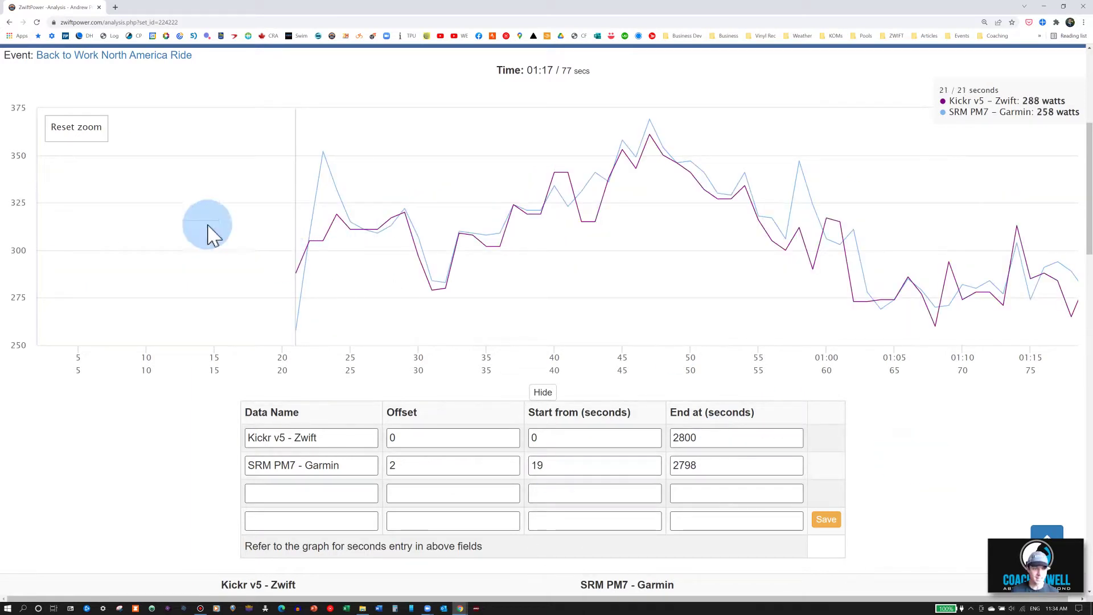
click(67, 144)
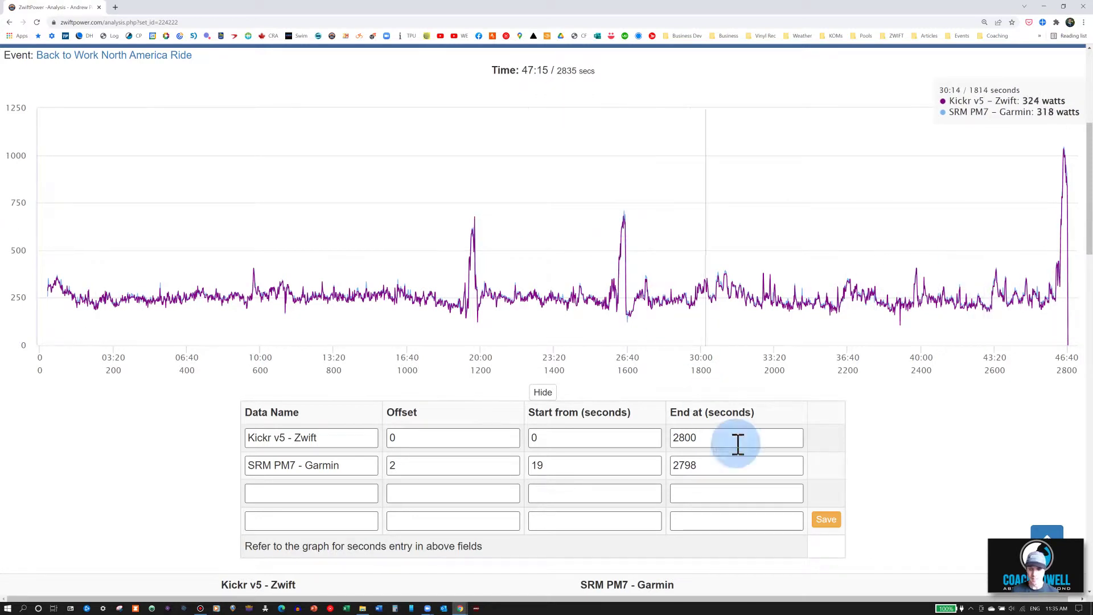
Zoom the charts into the 18:20–20:30 stretch around the 19:40 power spike.
scroll(535, 275, down, 3)
scroll(548, 278, down, 4)
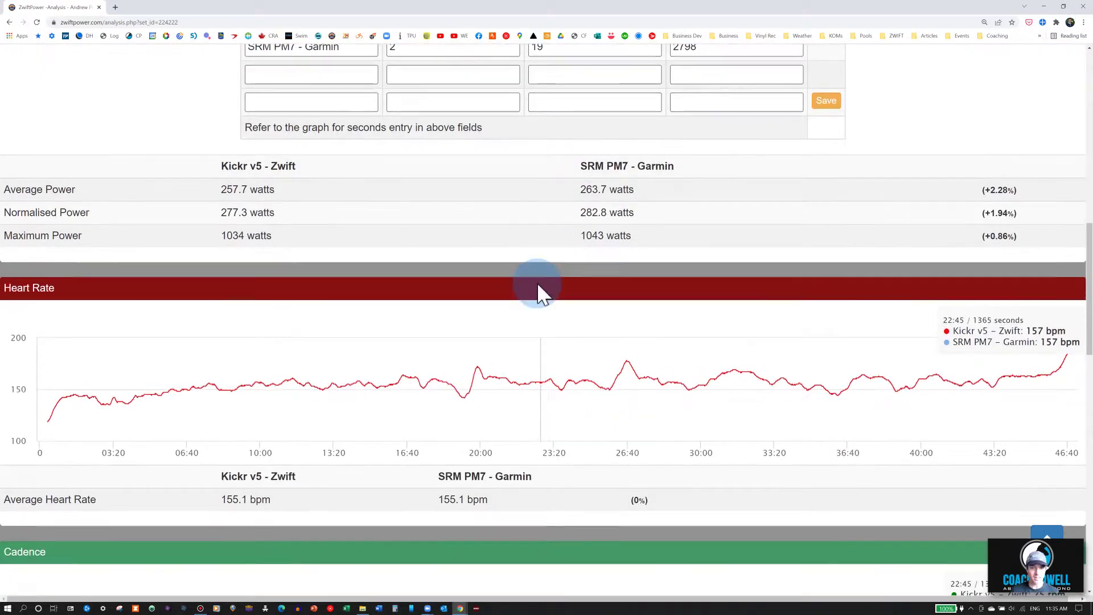
scroll(447, 307, up, 7)
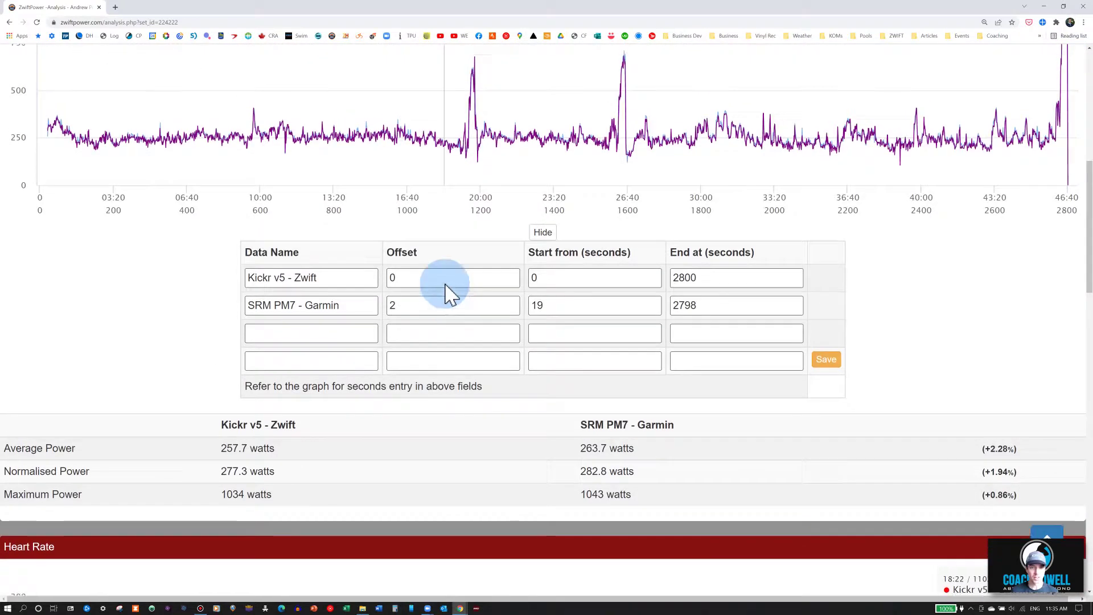
drag(442, 238, 494, 246)
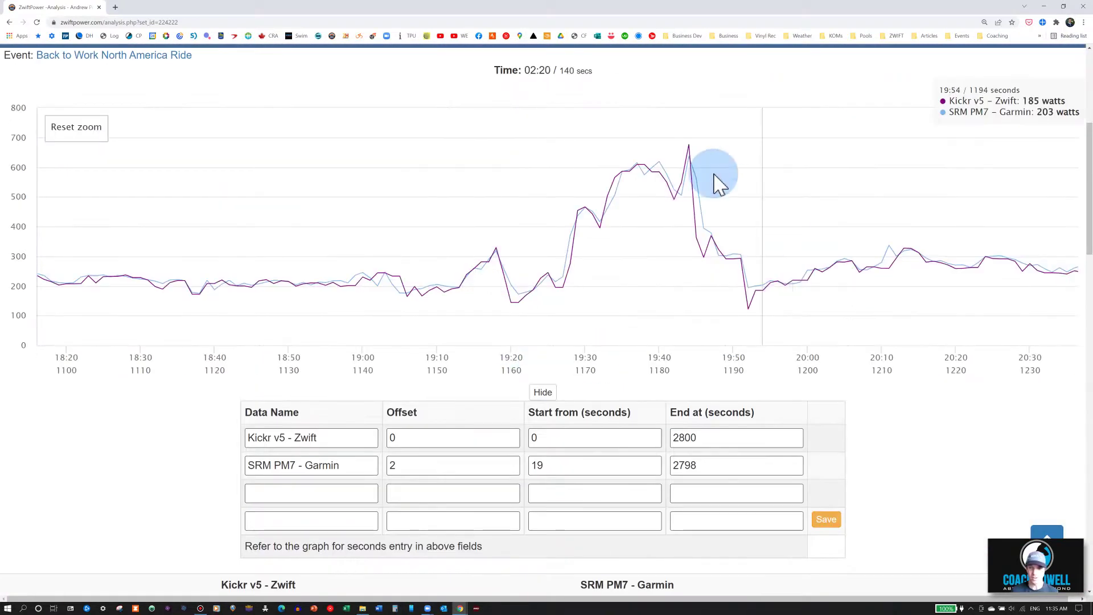
Review the stats: Kickr 269.6 W versus SRM 277.3 W, cadence 74.2 versus 74.7 rpm.
scroll(783, 231, down, 4)
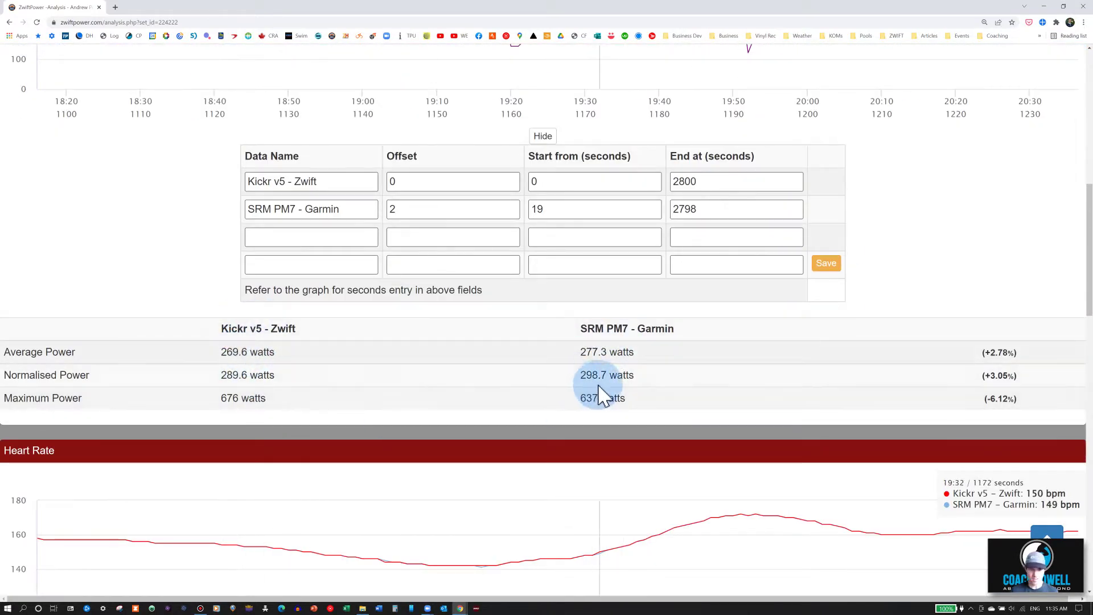
scroll(632, 356, up, 5)
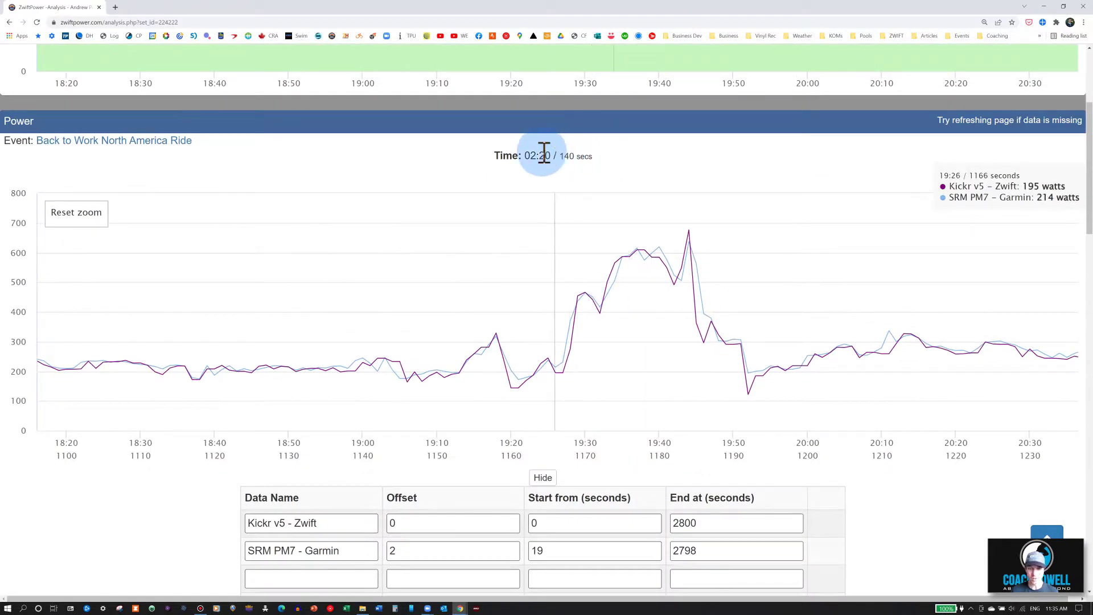
scroll(548, 273, down, 1)
scroll(548, 273, down, 8)
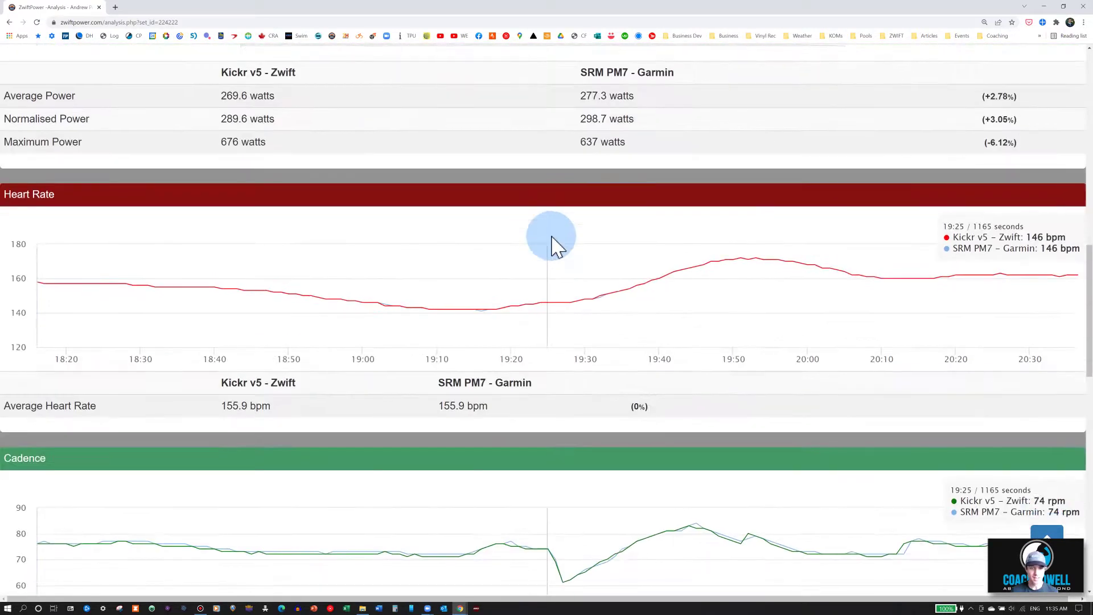
scroll(597, 183, up, 1)
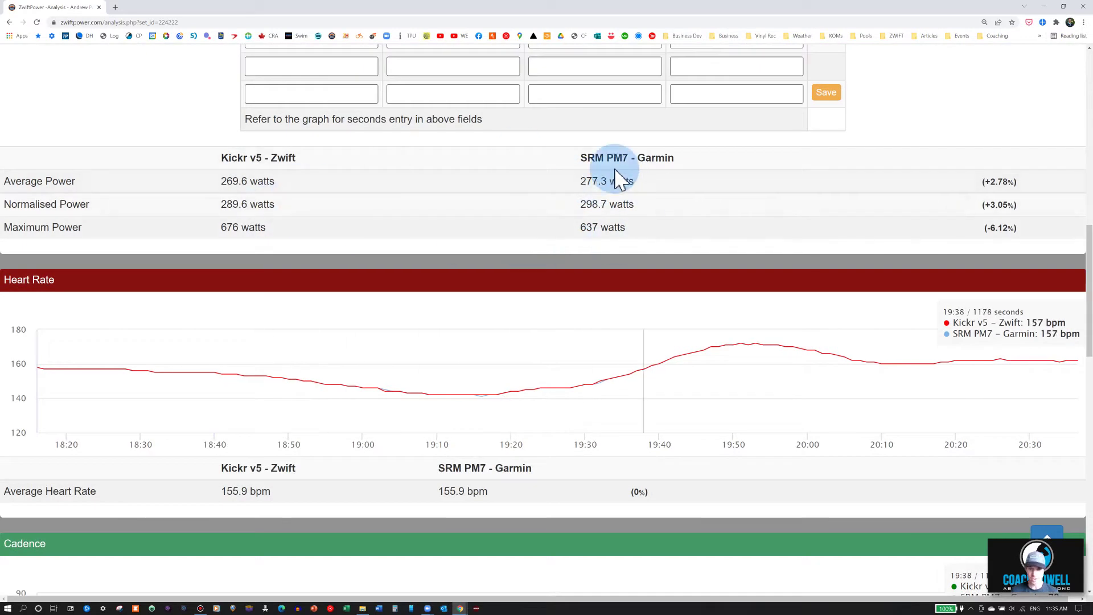
scroll(589, 233, down, 1)
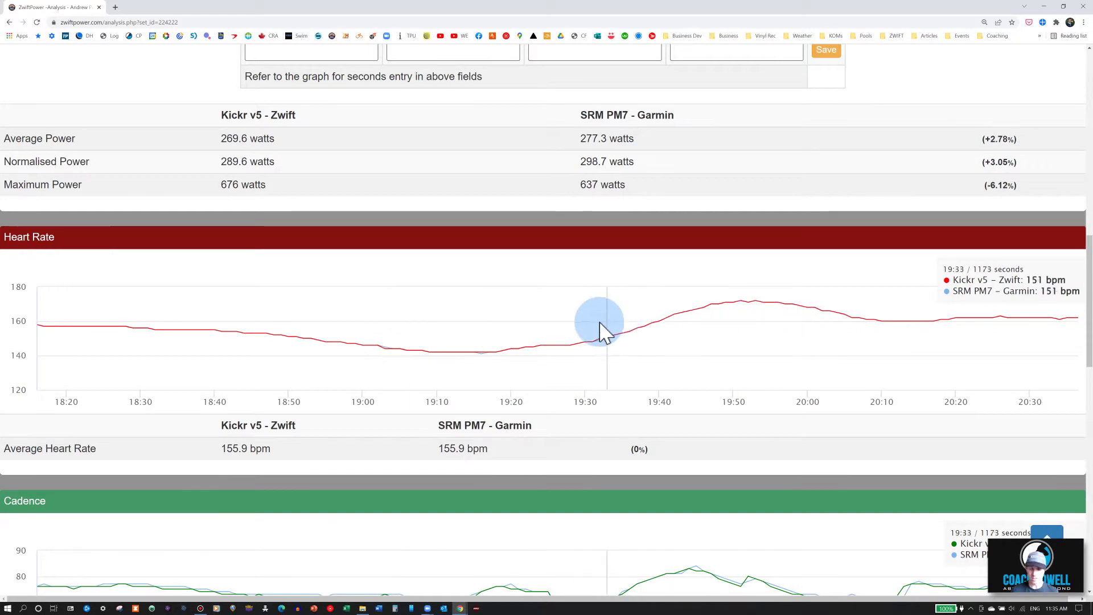
scroll(597, 330, down, 5)
scroll(589, 330, down, 2)
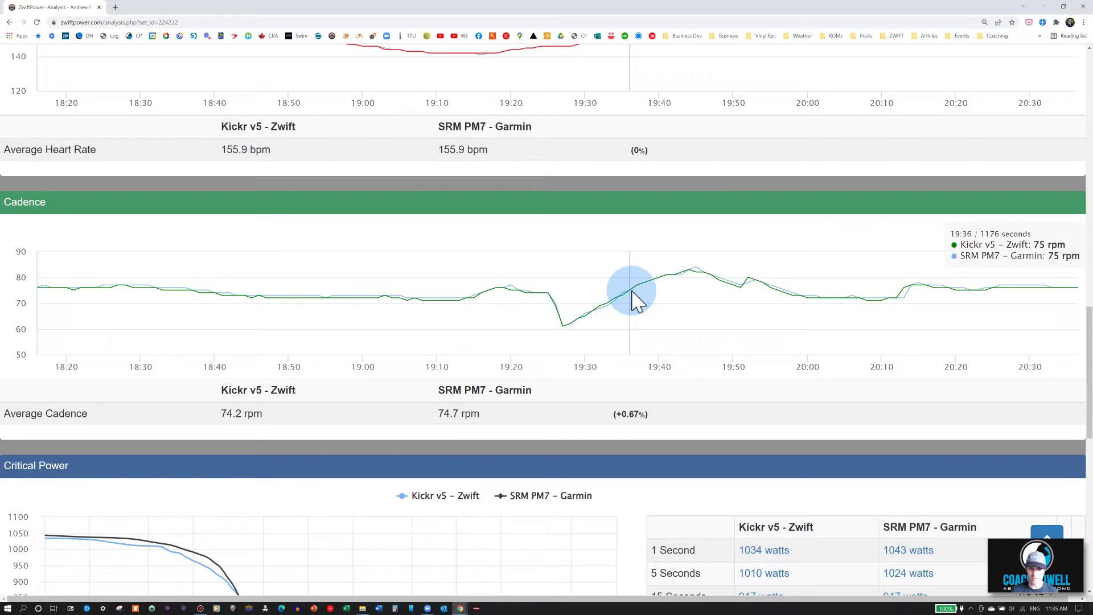
scroll(626, 299, down, 6)
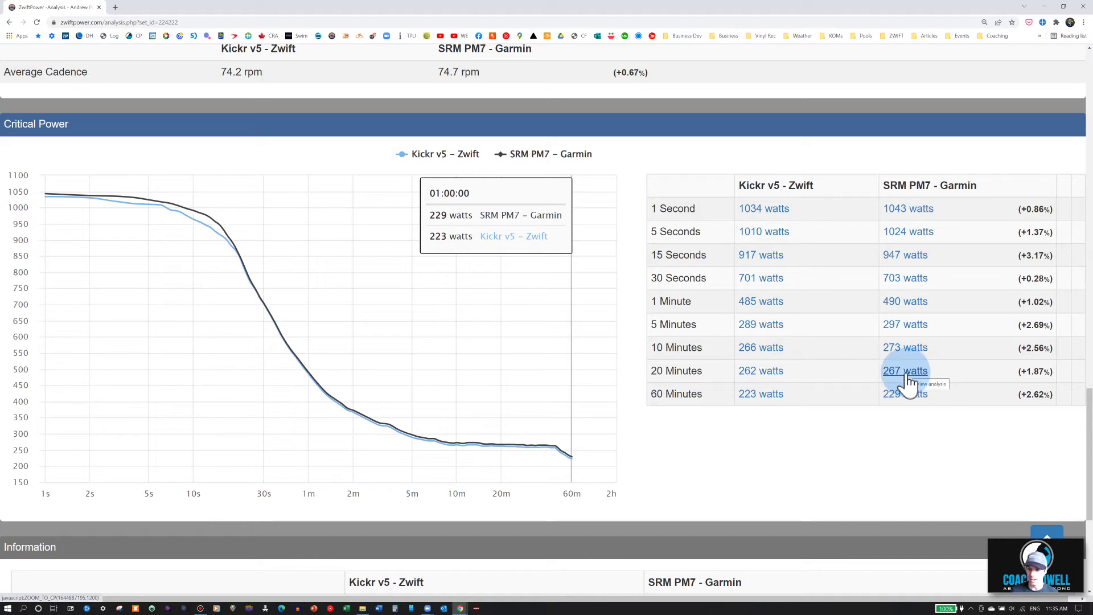
scroll(812, 361, down, 5)
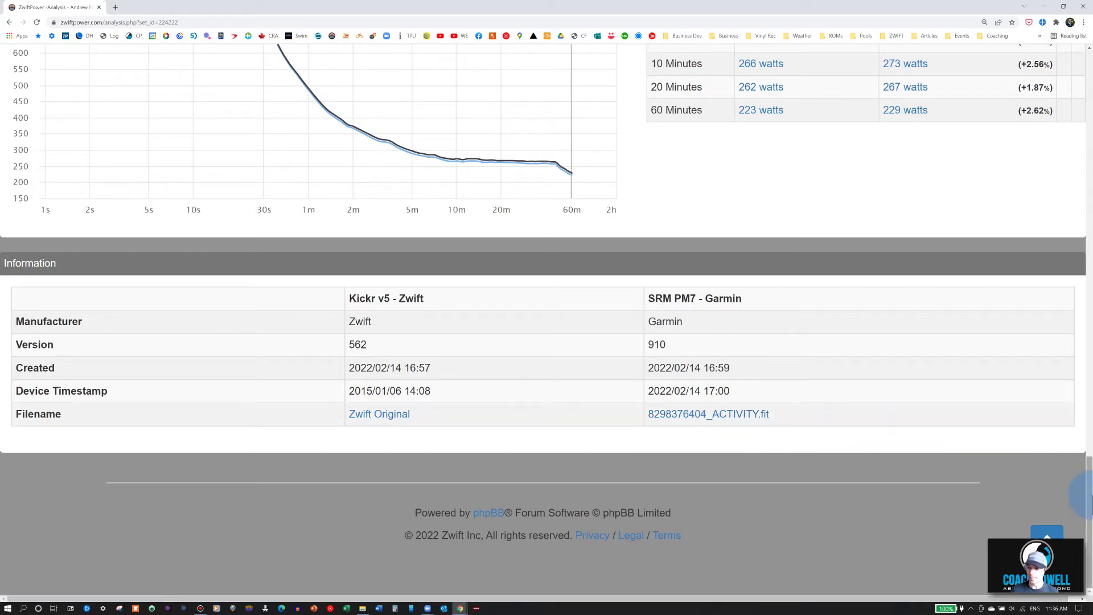
drag(1079, 495, 1084, 57)
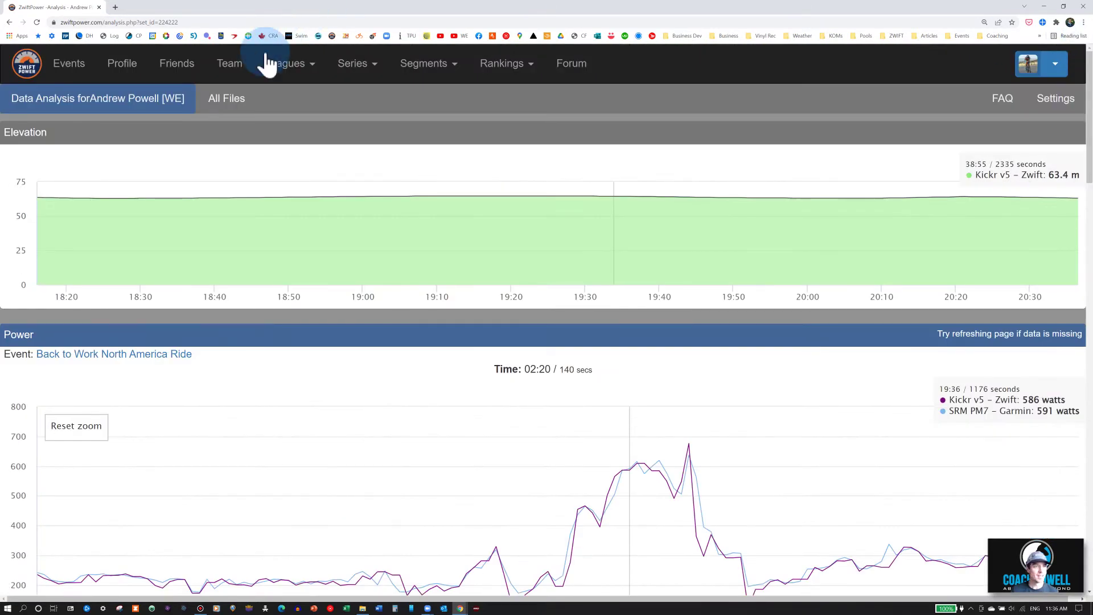
Go to the rider's profile and show the Analysis (55) list of dual recordings.
click(128, 71)
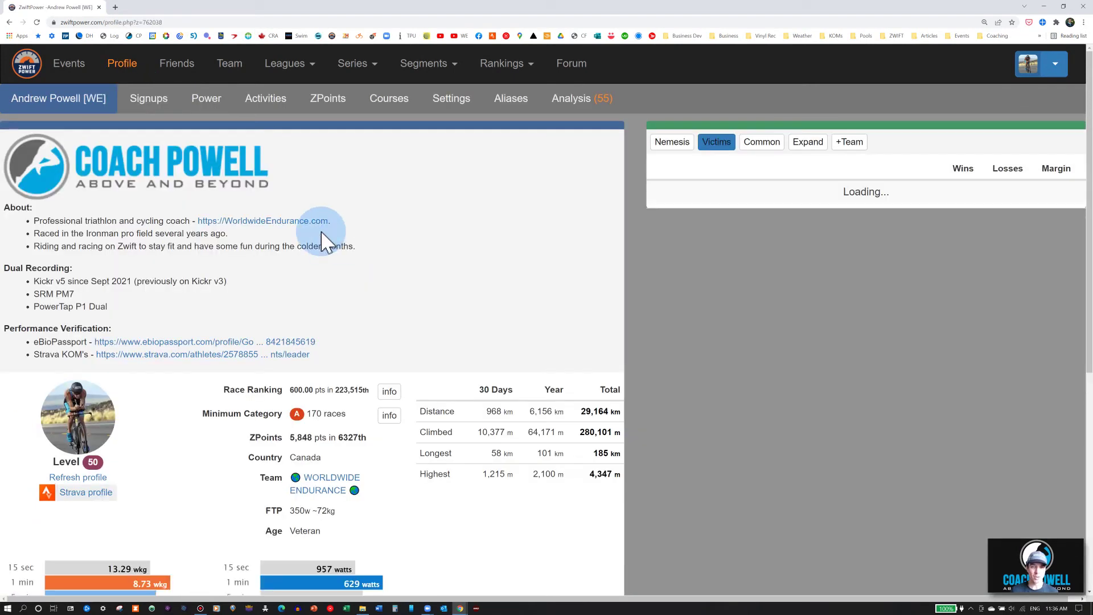
click(567, 114)
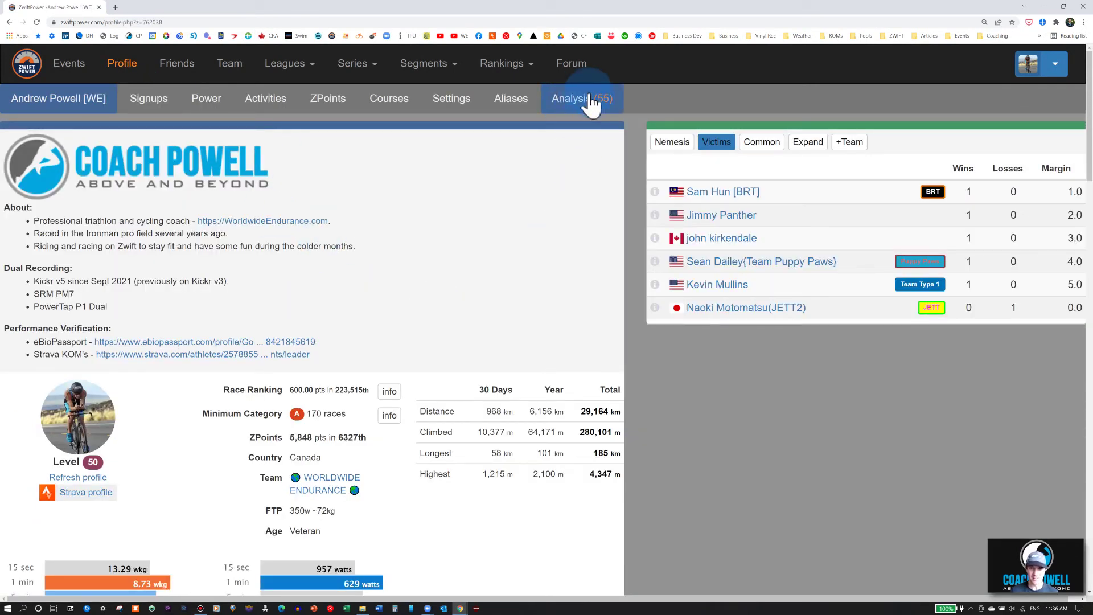